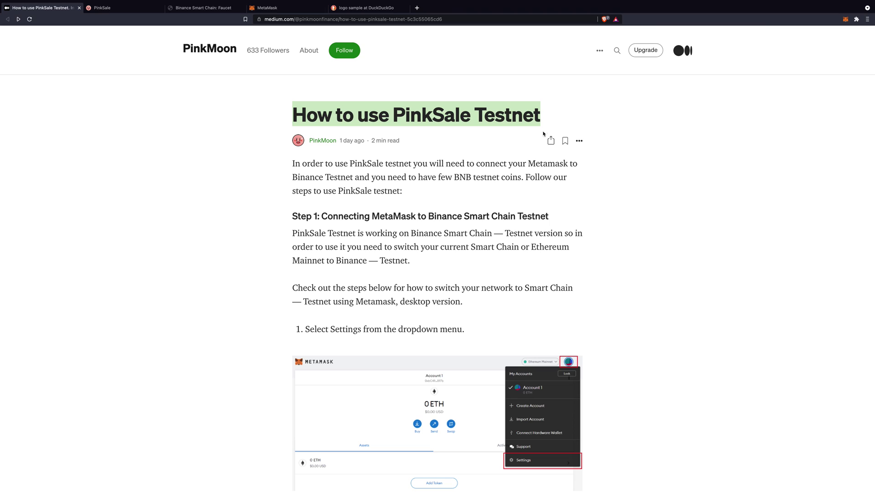
Highlight the Step 1 heading in the PinkSale Testnet article, and switch to MetaMask to set its network to Ethereum Mainnet
scroll(488, 148, down, 2)
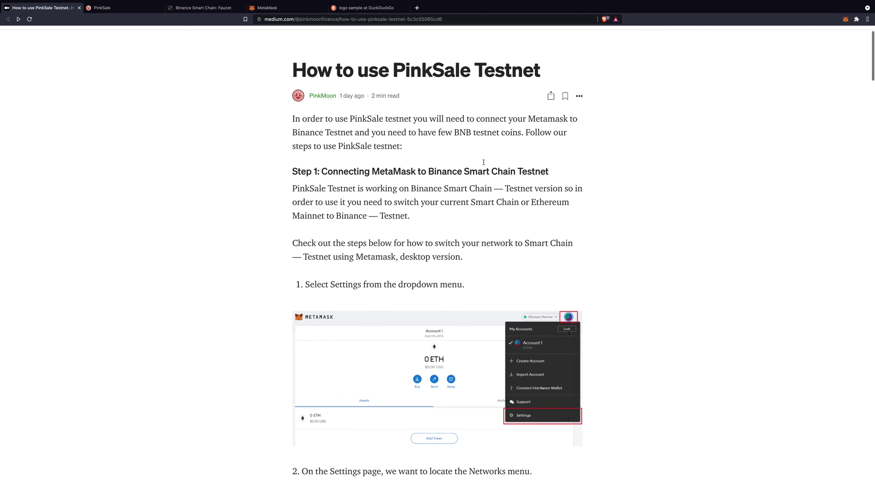
drag(292, 161, 530, 165)
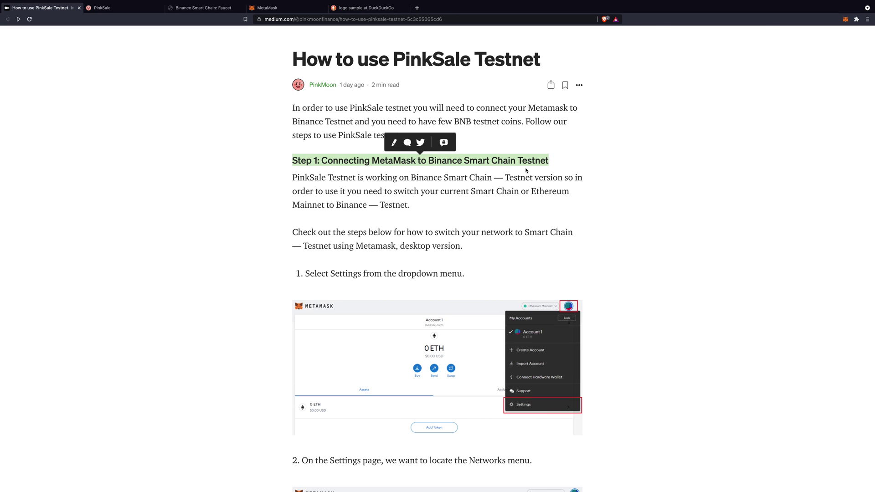
click(279, 8)
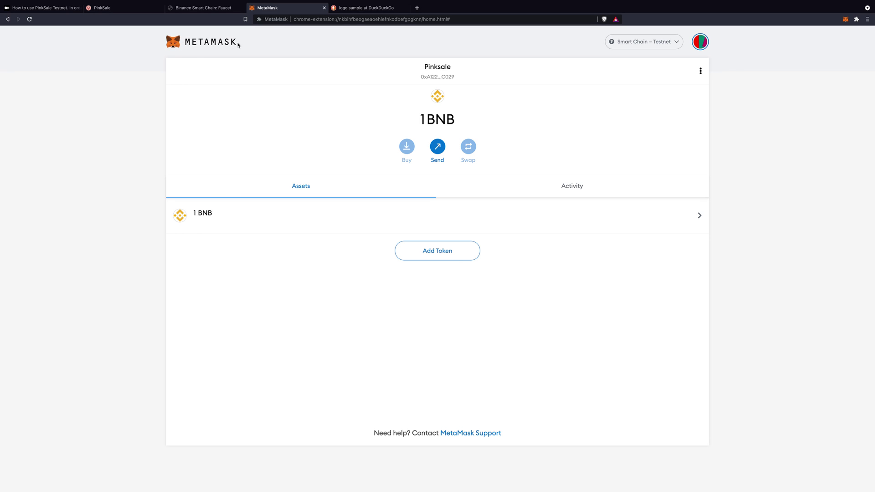
click(658, 42)
click(639, 104)
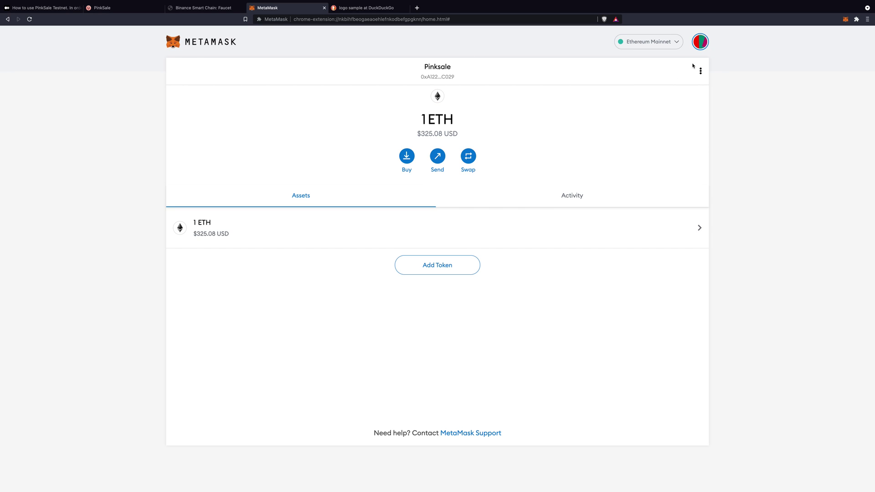
Delete the existing Smart Chain – Testnet network from the wallet's network settings and return to the account view
click(701, 42)
click(632, 320)
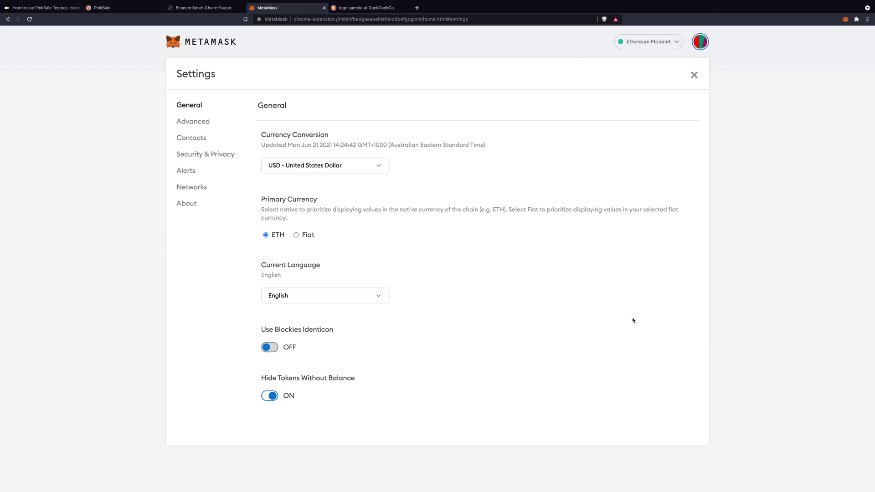
click(207, 190)
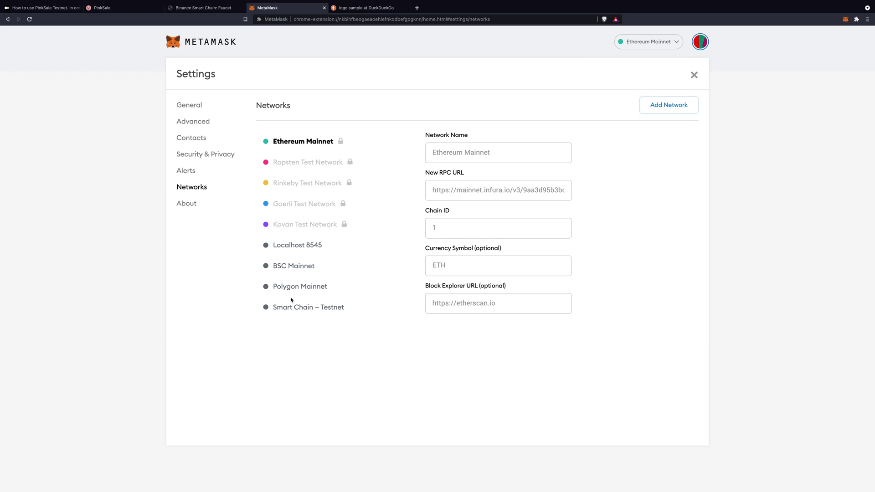
click(318, 310)
click(442, 358)
click(468, 181)
click(183, 108)
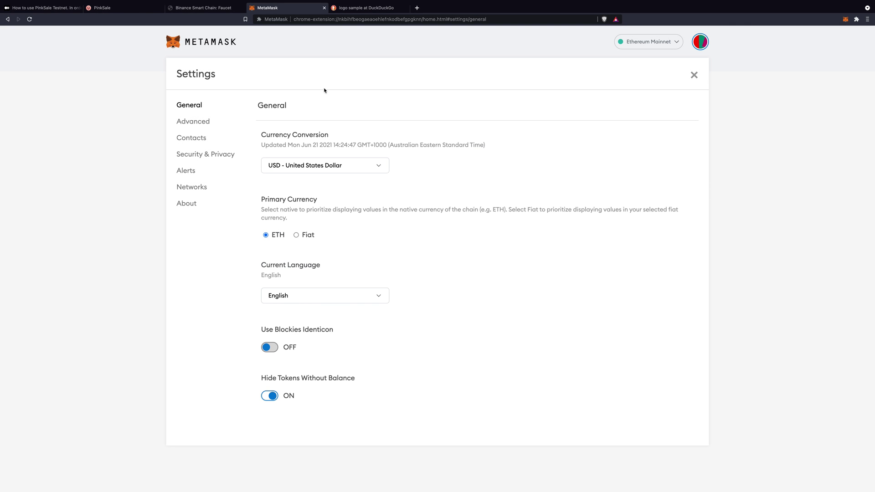
click(694, 75)
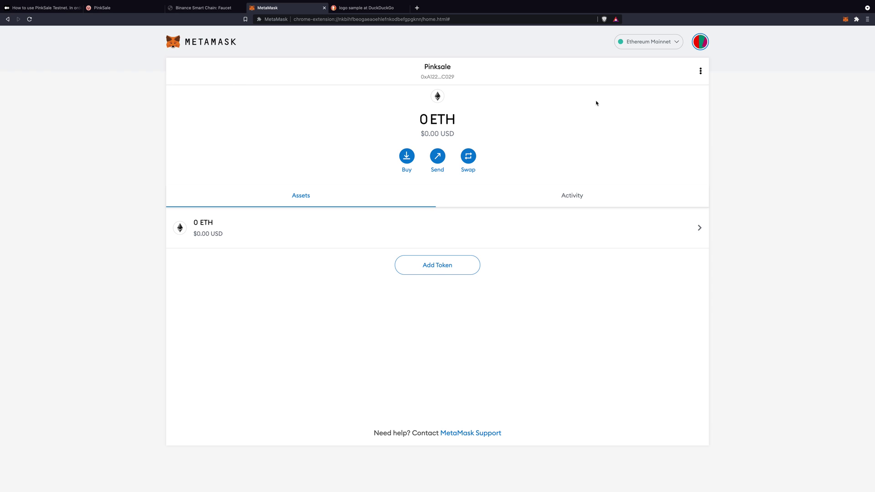
Start adding a new custom network in the wallet's network settings
click(701, 44)
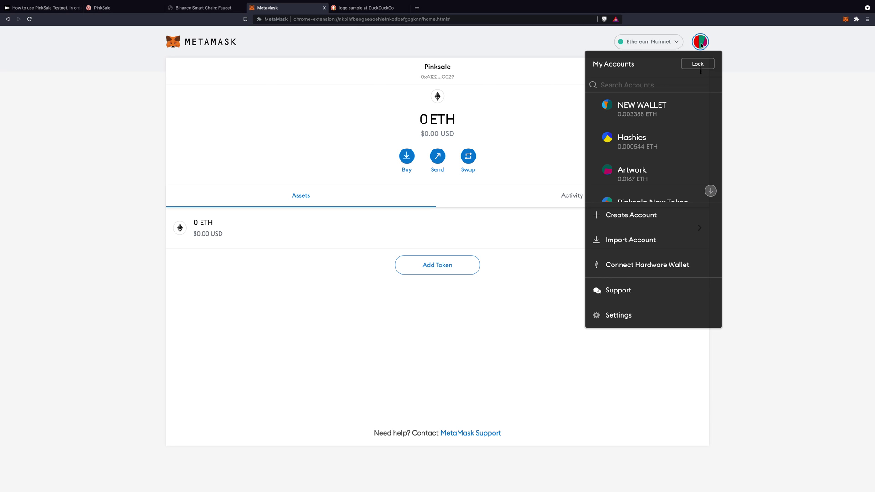
click(623, 314)
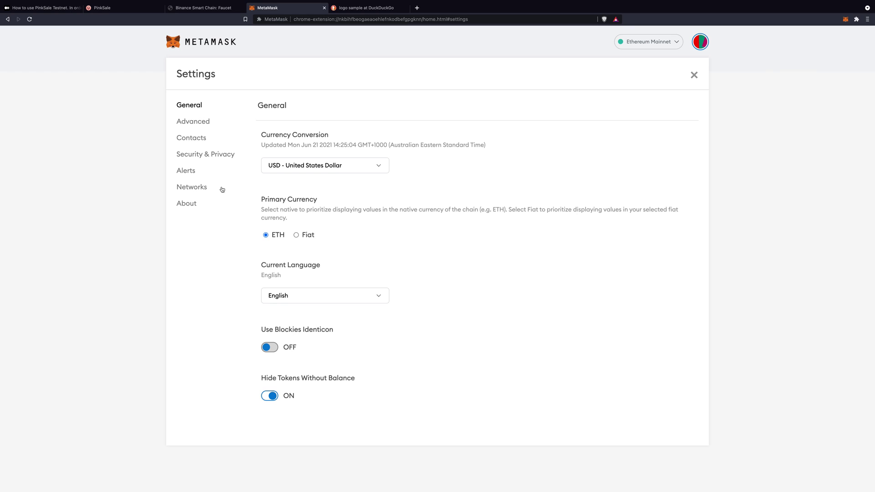
click(201, 188)
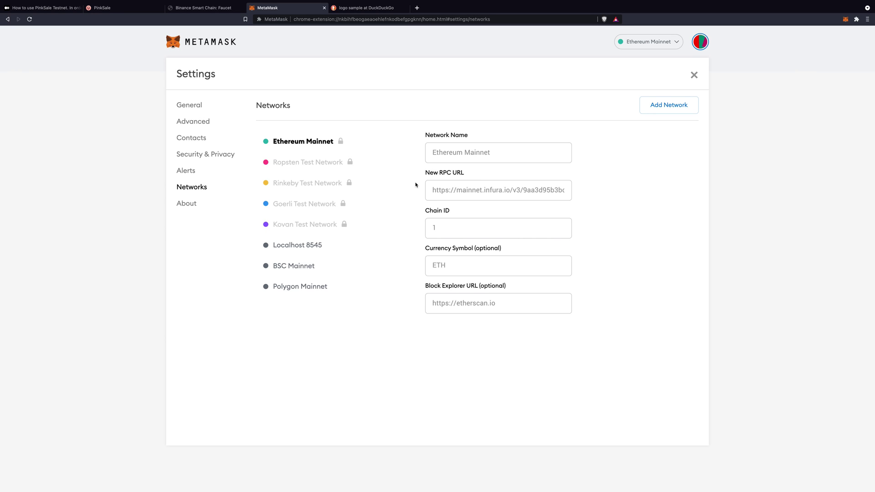
click(666, 105)
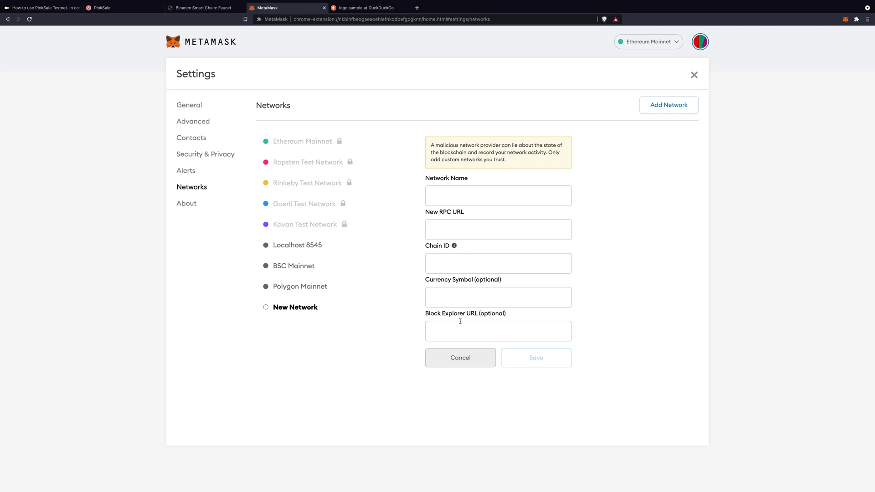
Copy the network name "Smart Chain — Testnet" from the article and enter it as the new network's name in MetaMask
click(36, 9)
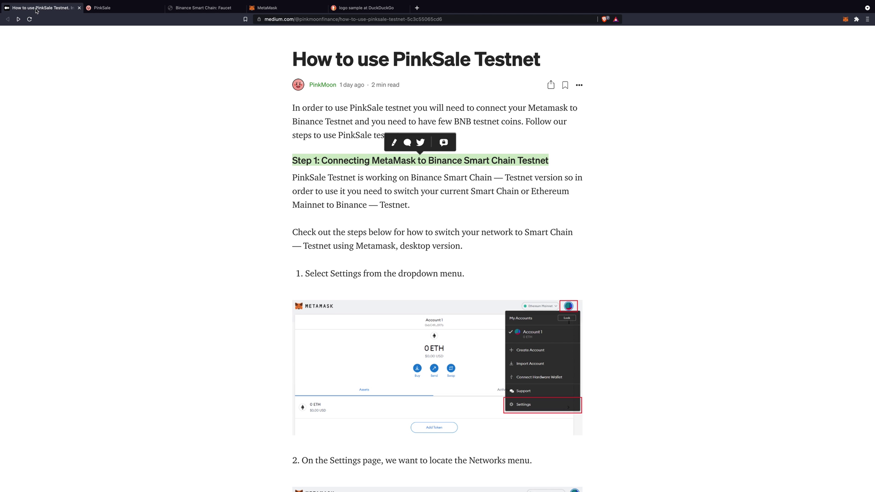
scroll(425, 216, down, 10)
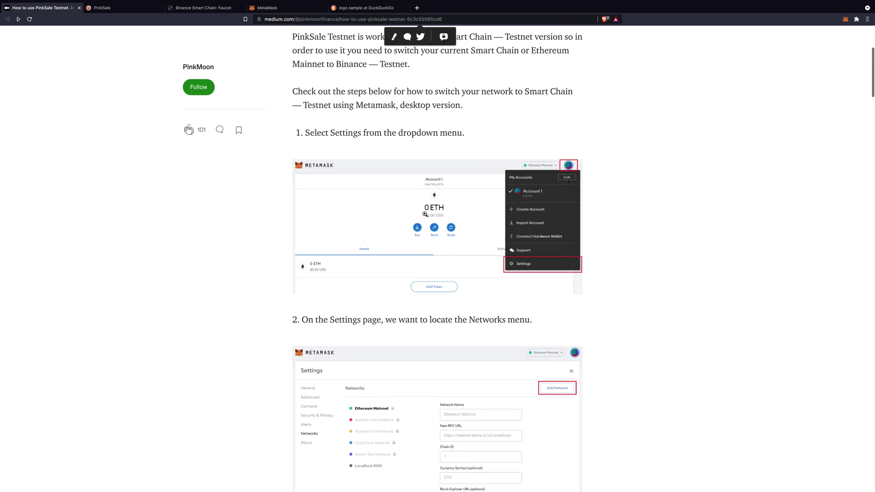
scroll(424, 215, down, 4)
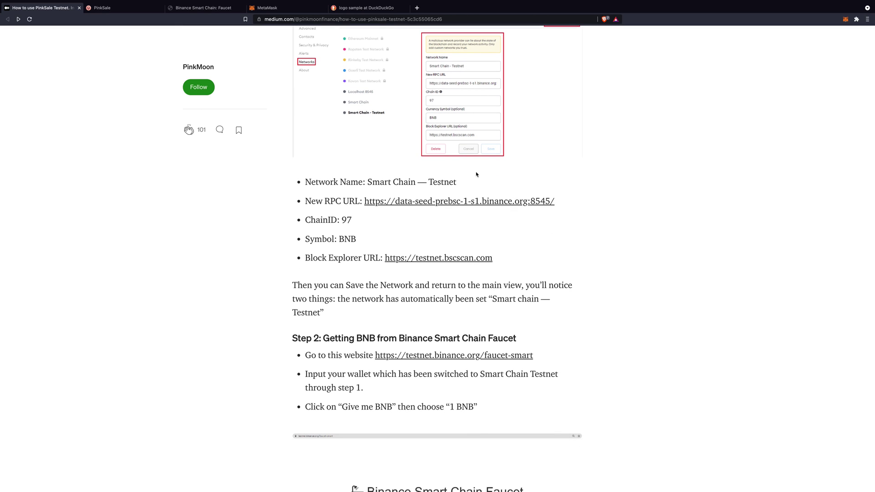
drag(456, 182, 367, 183)
right_click(383, 183)
click(401, 198)
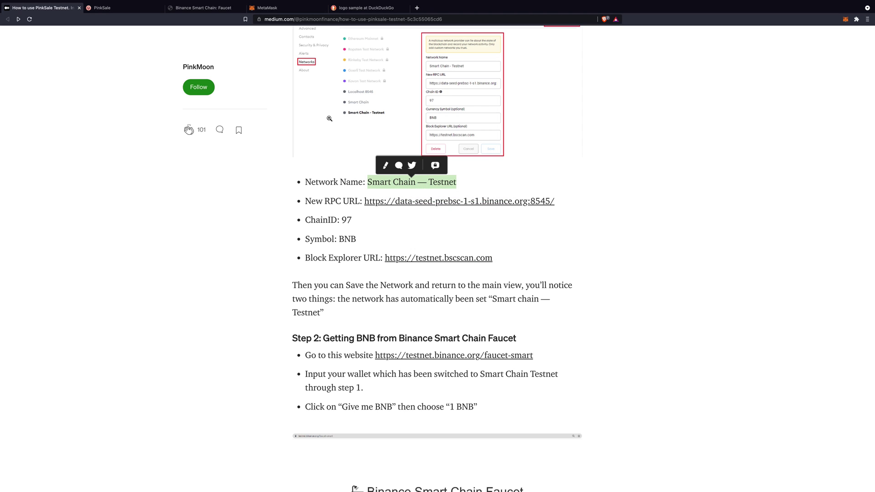
click(269, 8)
right_click(443, 188)
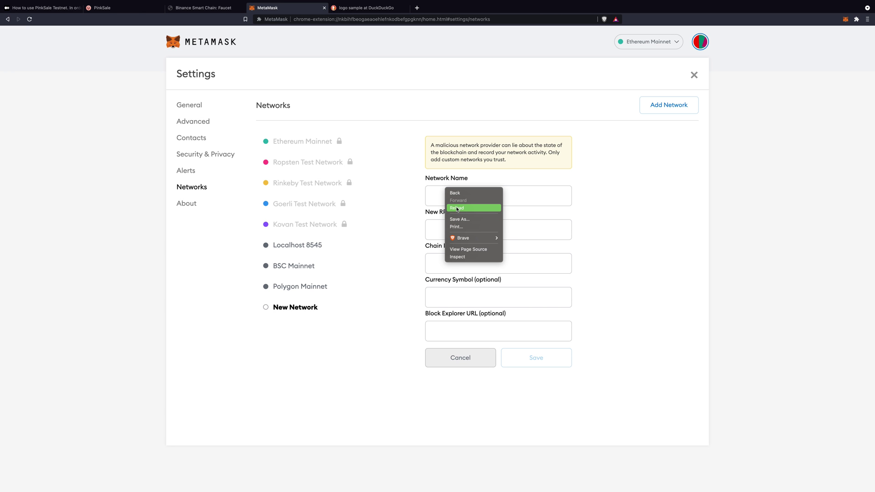
click(433, 201)
right_click(439, 199)
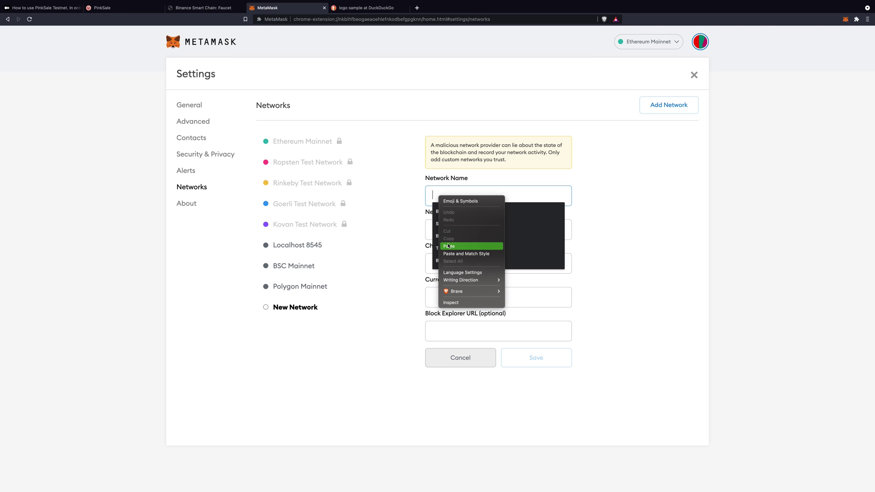
click(449, 246)
click(415, 217)
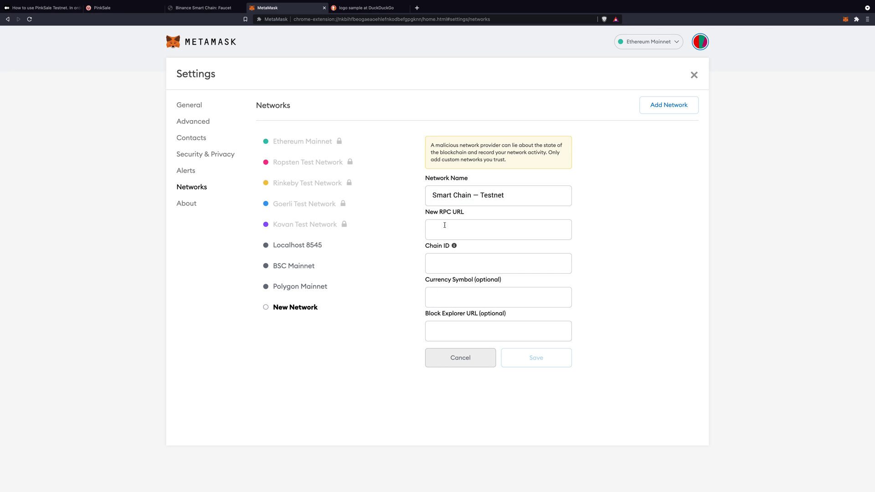
click(51, 8)
right_click(453, 204)
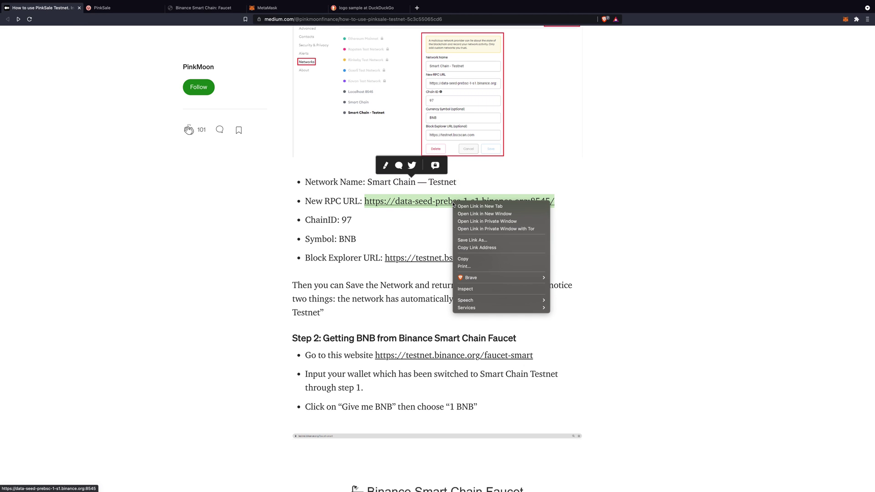
click(470, 258)
click(267, 8)
right_click(455, 227)
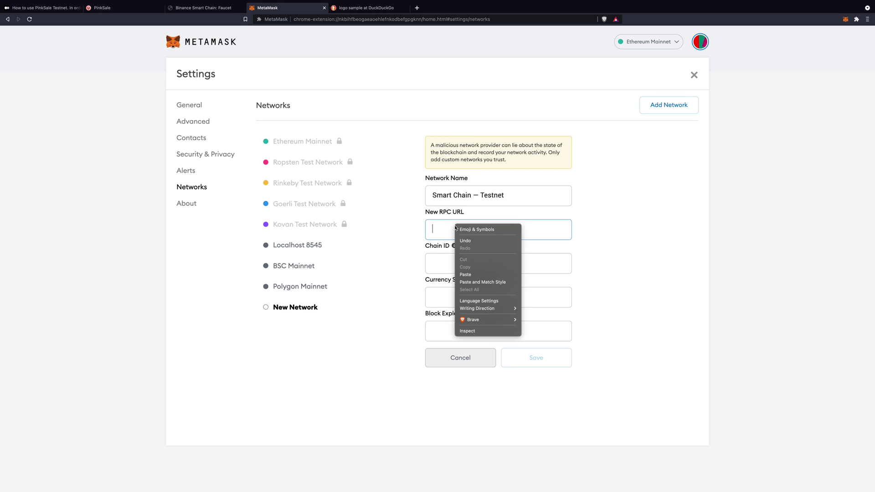
click(466, 275)
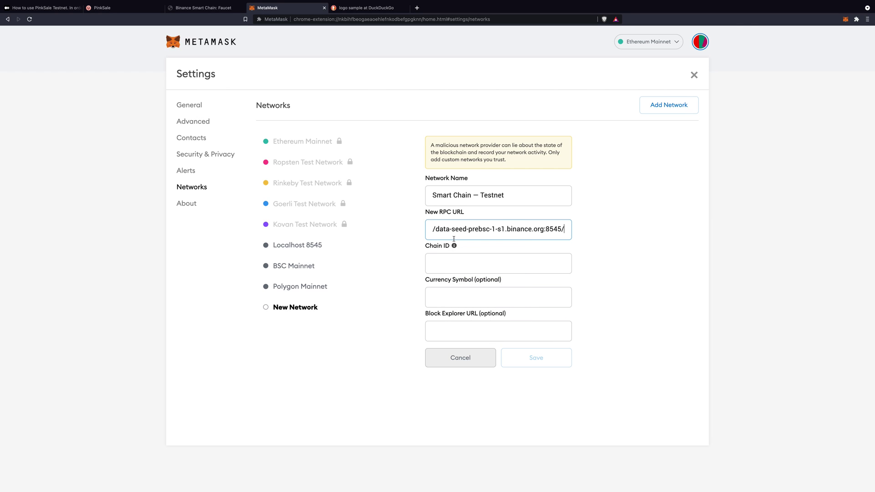
Set the new network's chain ID to 97 and its currency symbol to BNB
click(445, 266)
click(451, 291)
click(449, 297)
click(451, 313)
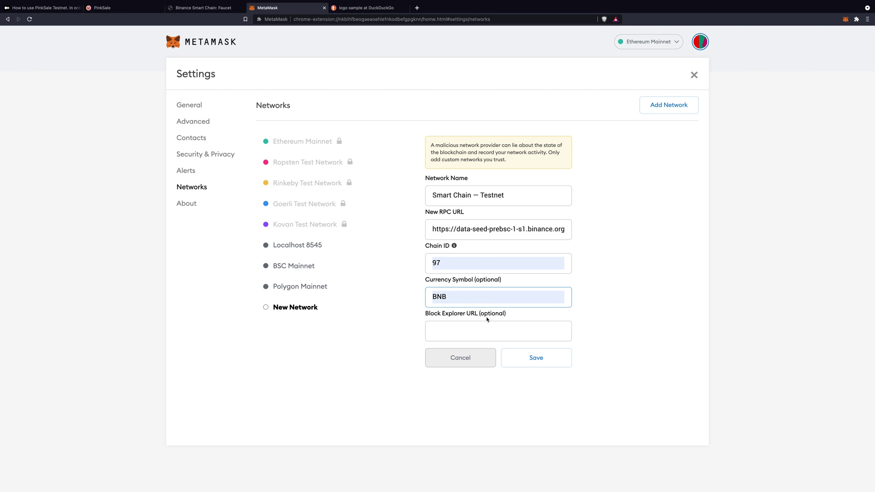
click(44, 8)
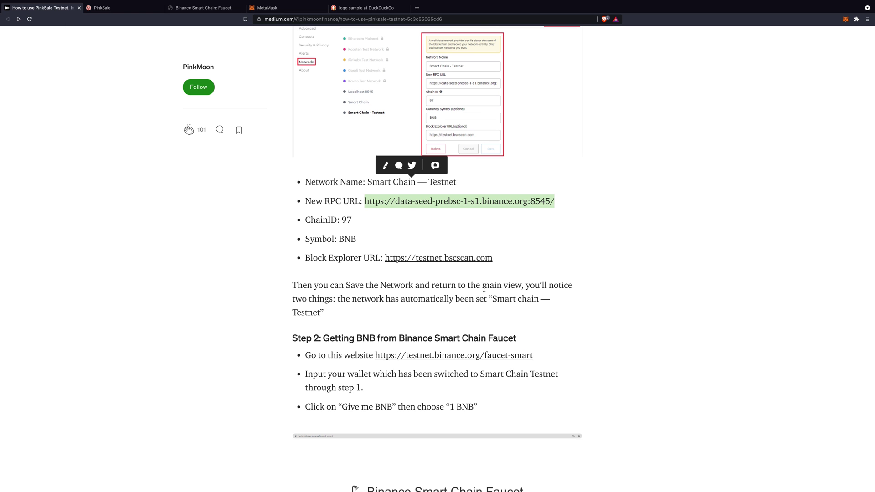
right_click(455, 259)
click(477, 302)
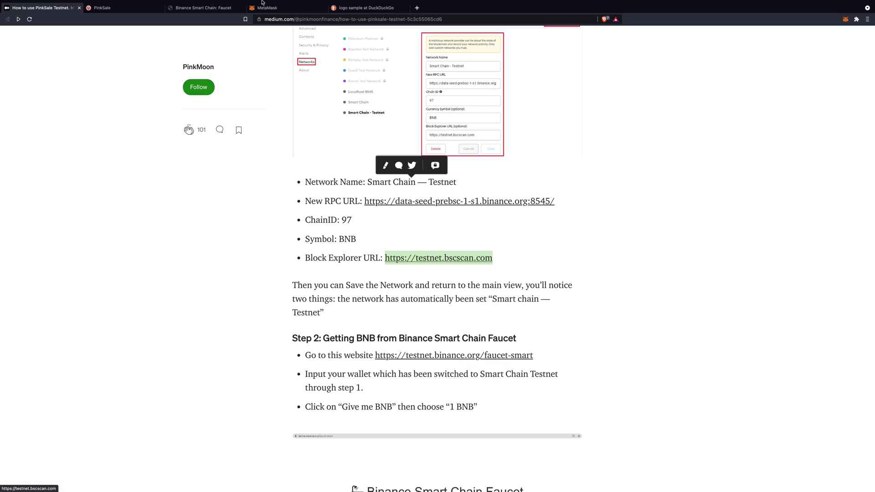
click(267, 8)
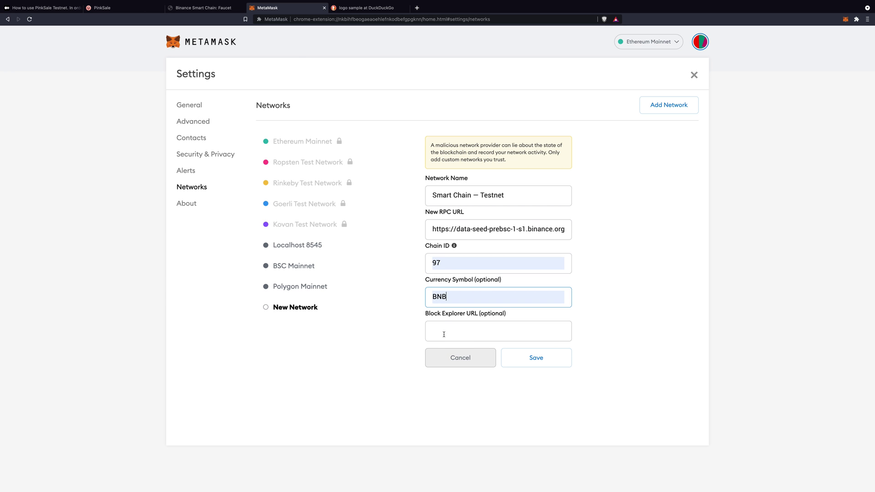
right_click(445, 333)
click(458, 382)
click(535, 361)
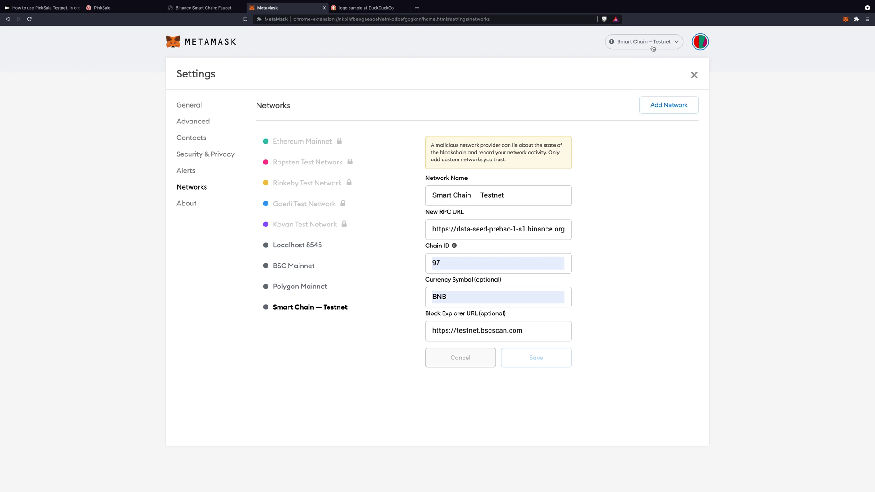
click(694, 75)
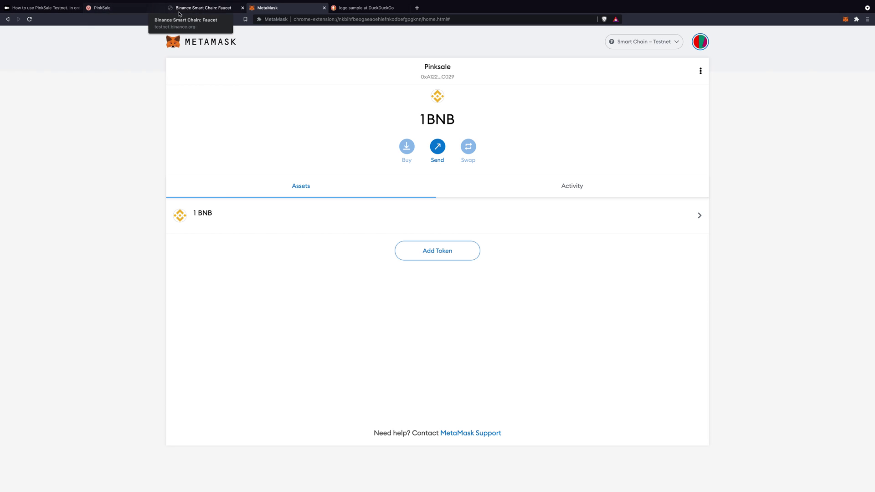
Find and highlight the article's Step 2 heading on getting BNB from the Binance Smart Chain Faucet
click(38, 9)
scroll(428, 229, down, 4)
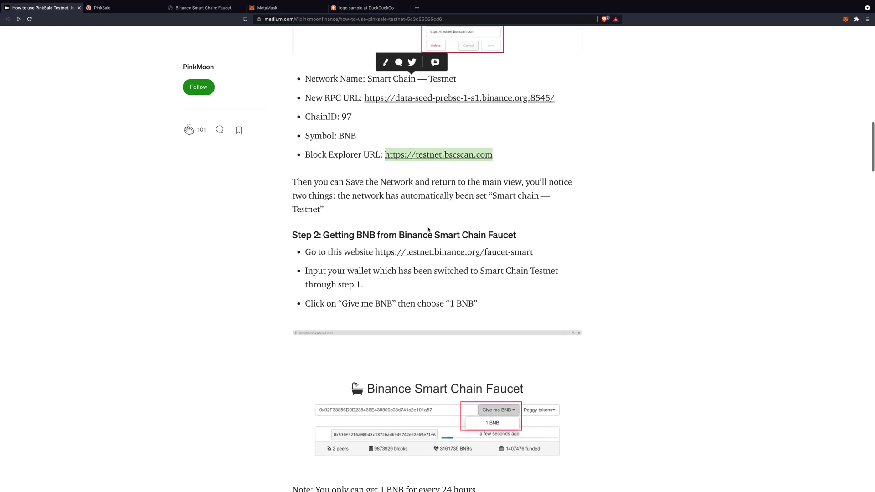
click(428, 231)
drag(293, 154, 516, 154)
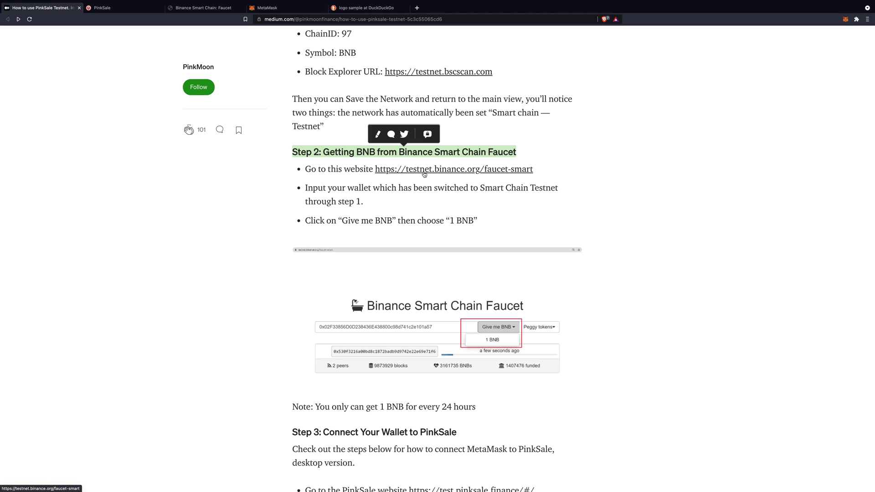
Clear the address on the Binance Smart Chain Faucet page and fill in the Pinksale account's wallet address copied from MetaMask
click(199, 8)
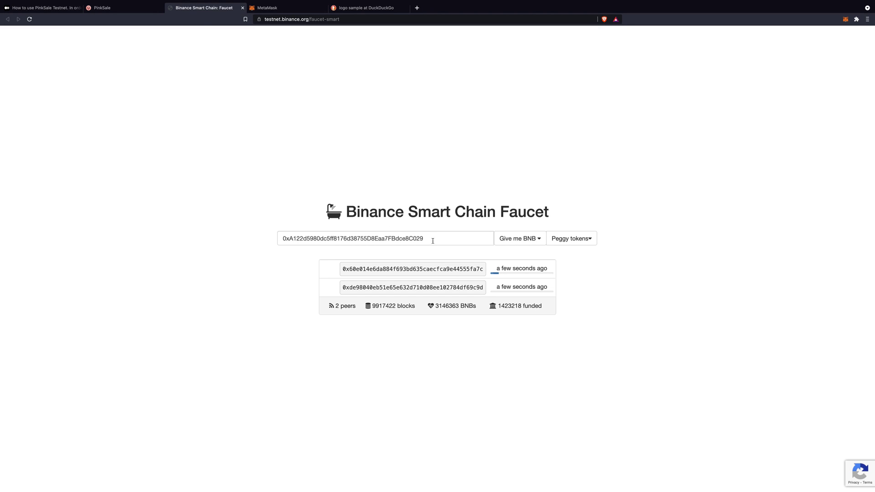
drag(433, 241, 267, 239)
key(BackSpace)
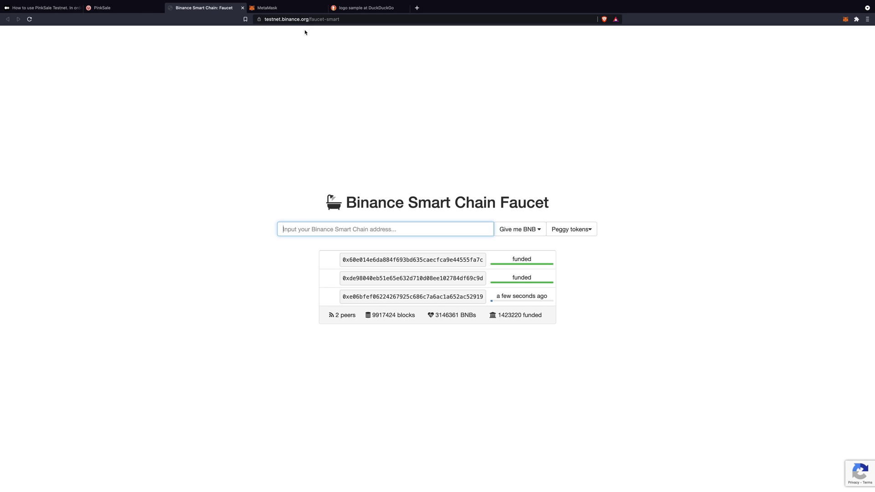
click(280, 8)
click(447, 76)
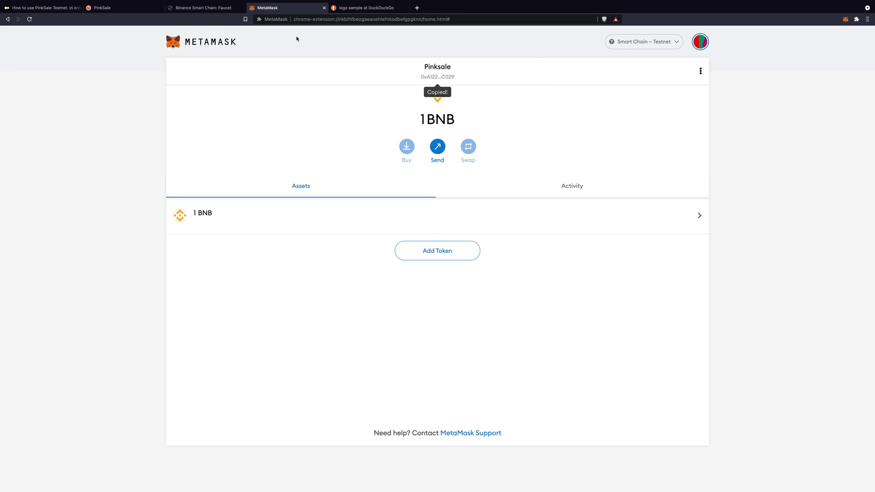
click(204, 8)
right_click(303, 242)
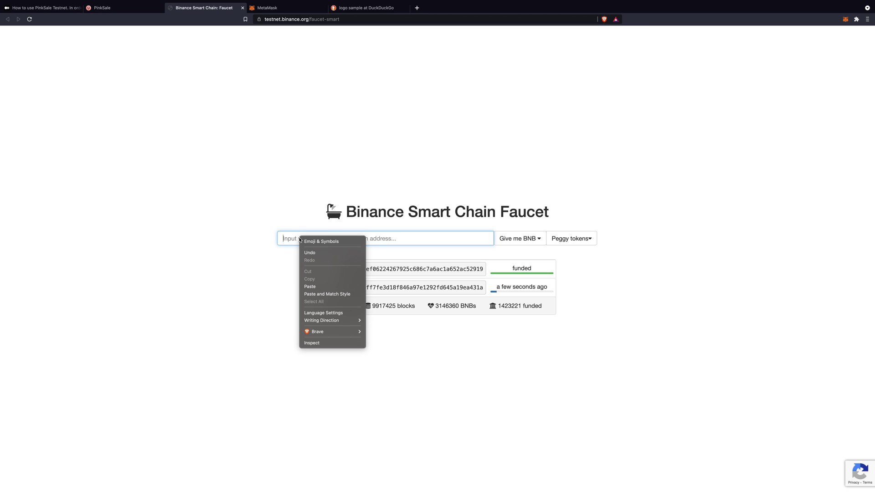
click(306, 289)
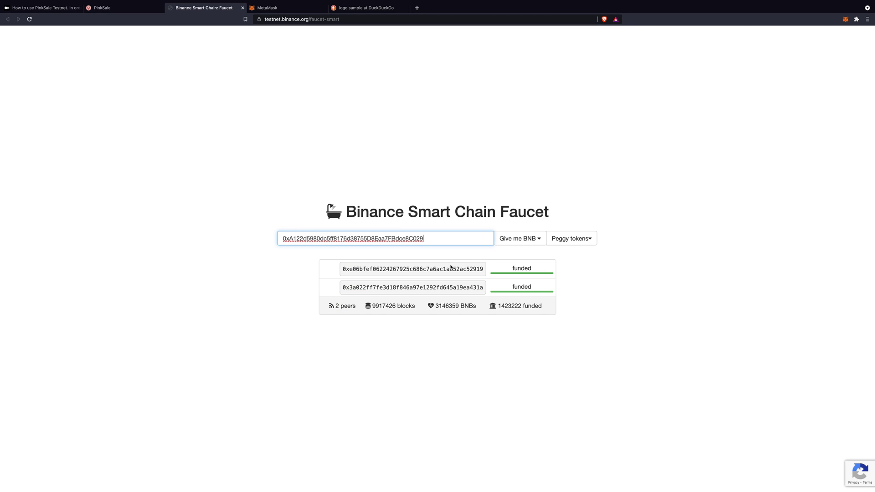
Request 1 BNB from the faucet for the entered address and check the Pinksale account's balance in MetaMask
click(531, 241)
click(516, 255)
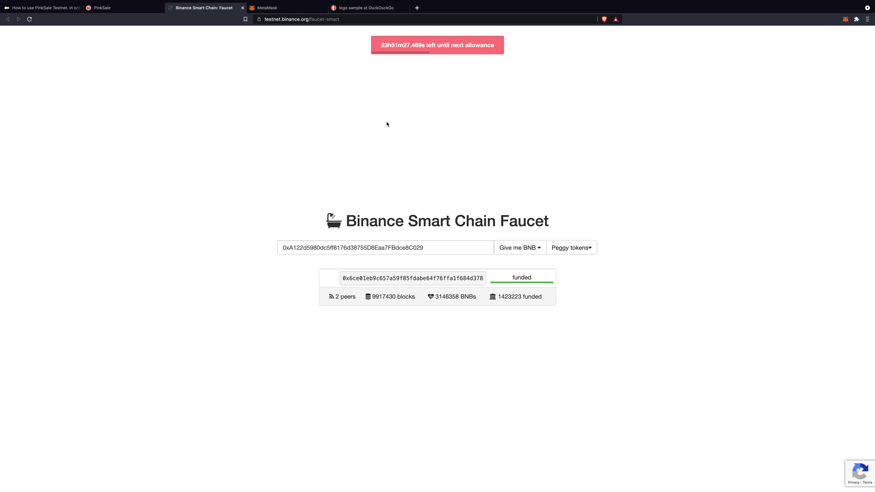
click(276, 9)
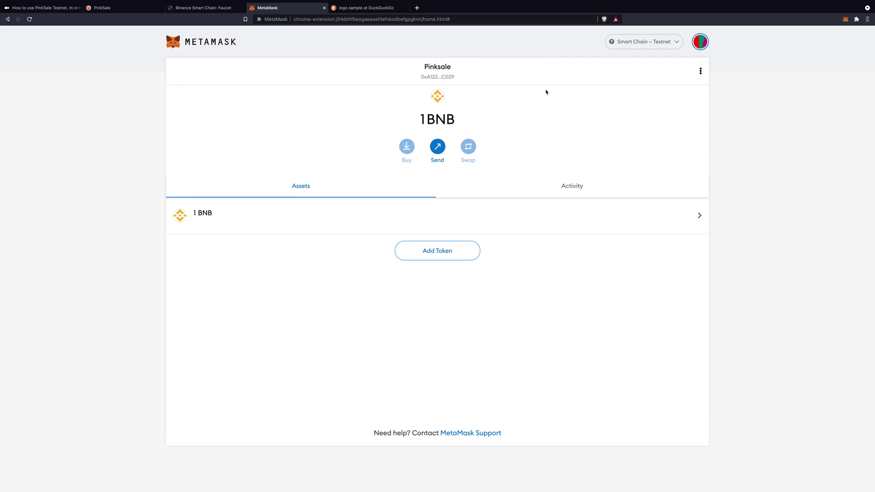
Find and highlight the article's Step 3 heading on connecting the wallet to PinkSale, and read its instructions
click(102, 9)
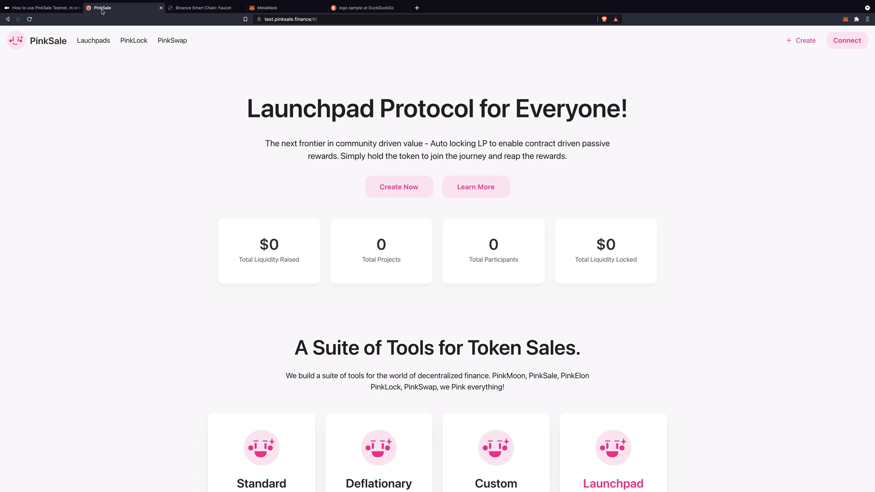
click(43, 8)
scroll(512, 260, down, 1)
scroll(511, 260, down, 5)
drag(291, 190, 455, 192)
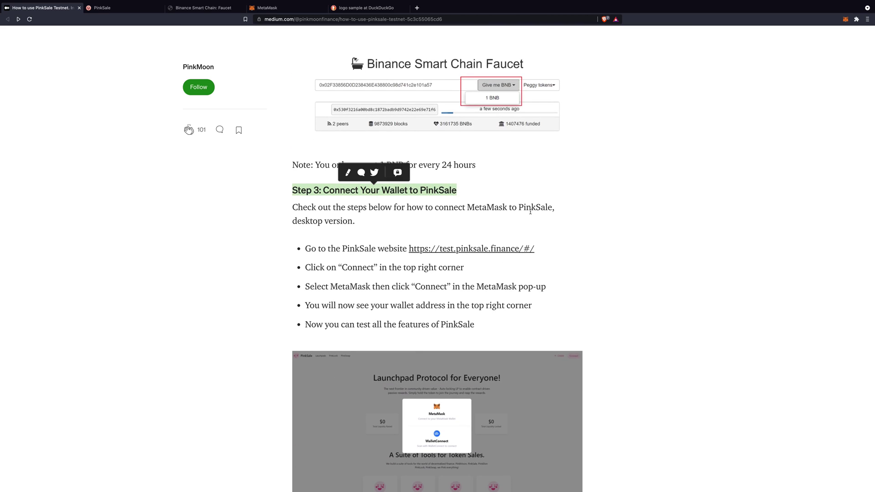
scroll(522, 208, down, 1)
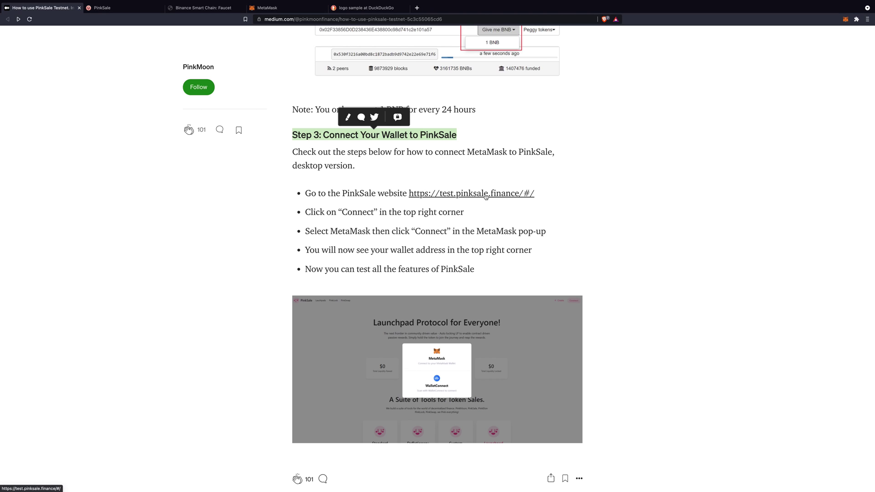
Connect the MetaMask wallet to the PinkSale test site
click(129, 12)
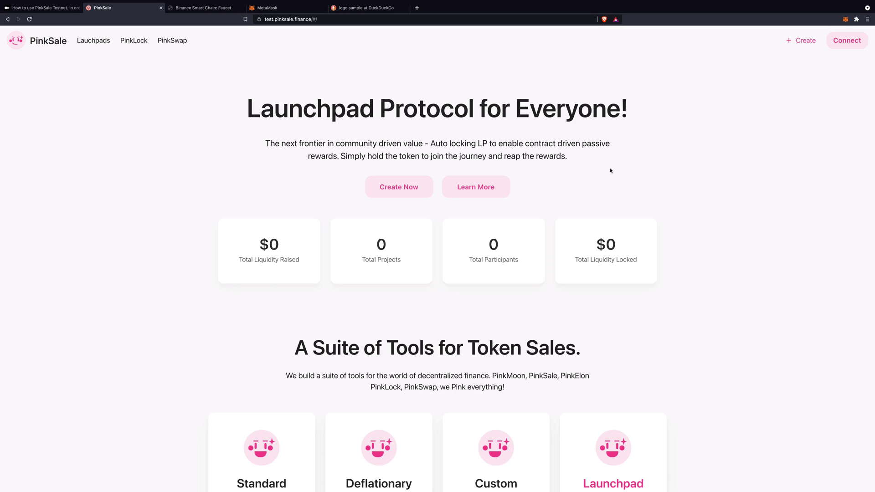
click(849, 43)
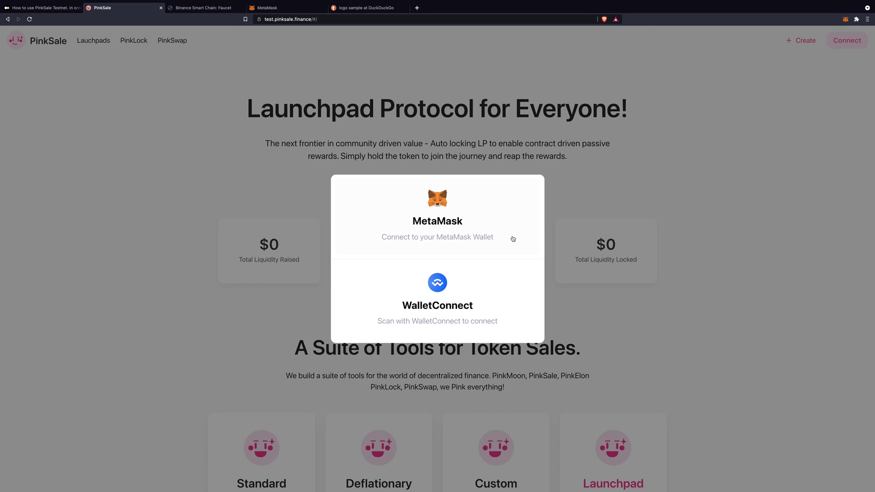
click(443, 223)
click(841, 41)
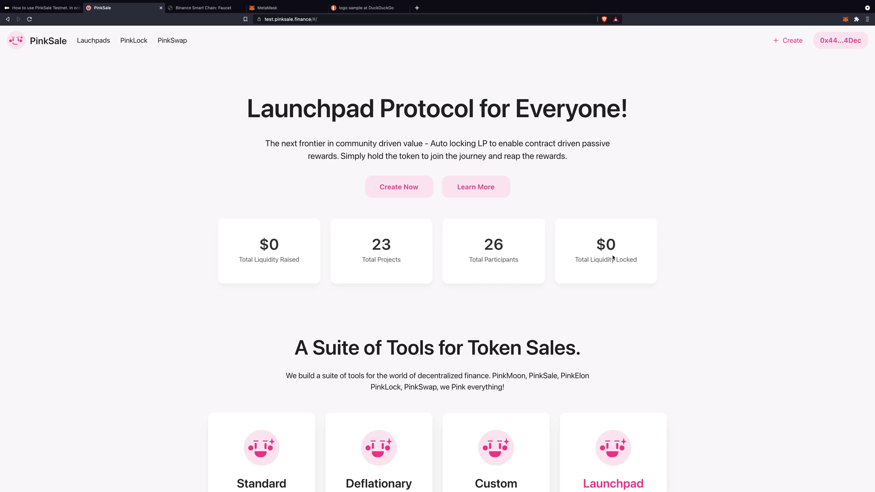
Start creating a launchpad and open the form for a new token, with Standard Token as its type
mouse_move(793, 45)
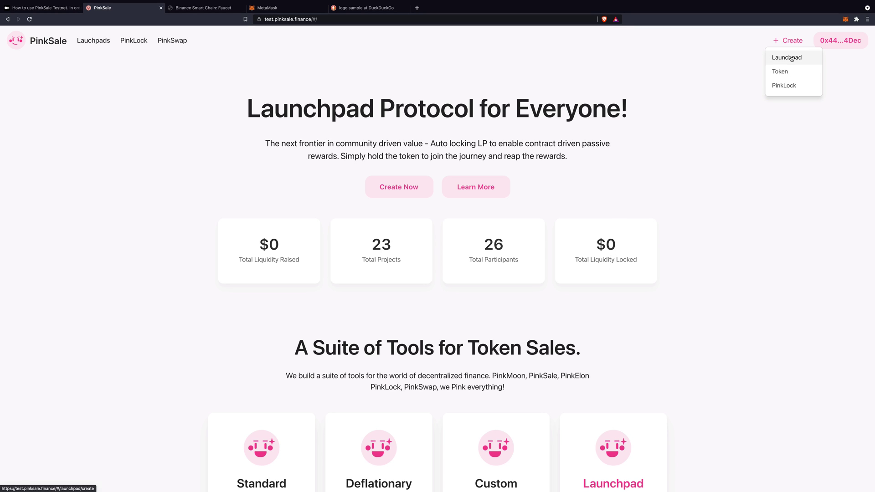
click(791, 58)
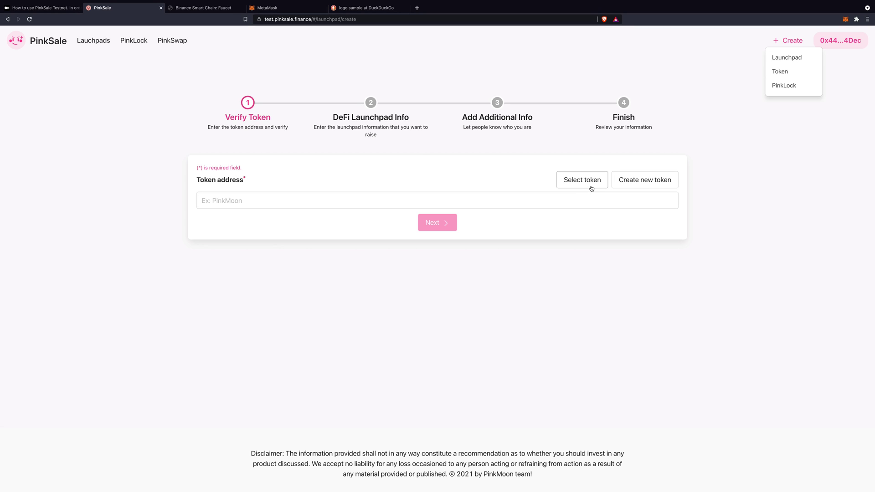
click(647, 184)
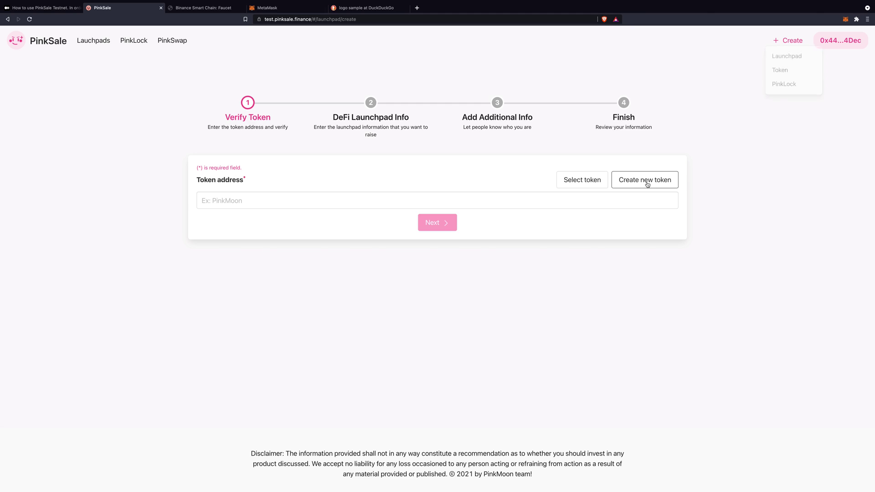
click(418, 134)
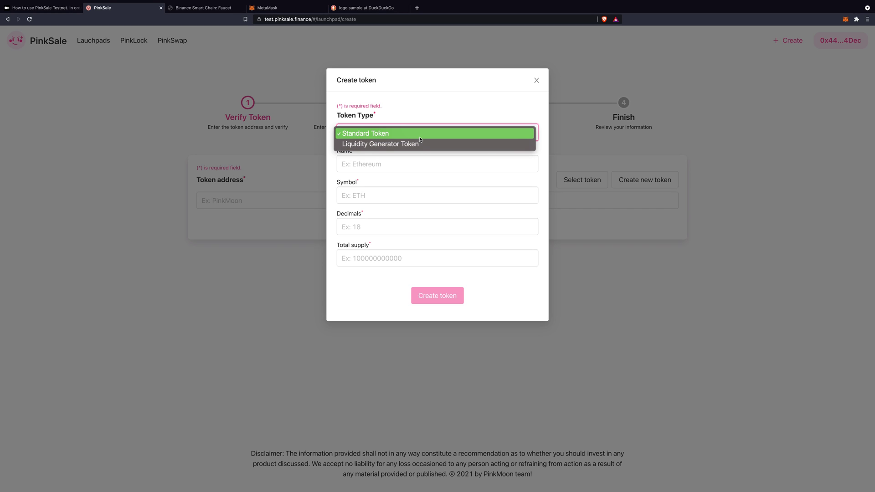
click(419, 138)
Name the new token Moonforsure and give it the symbol MOONF
click(387, 166)
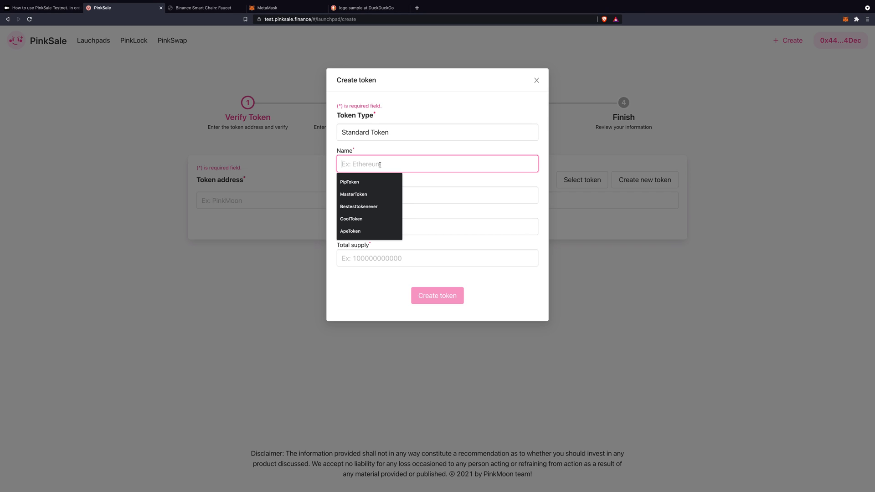
text(Moon)
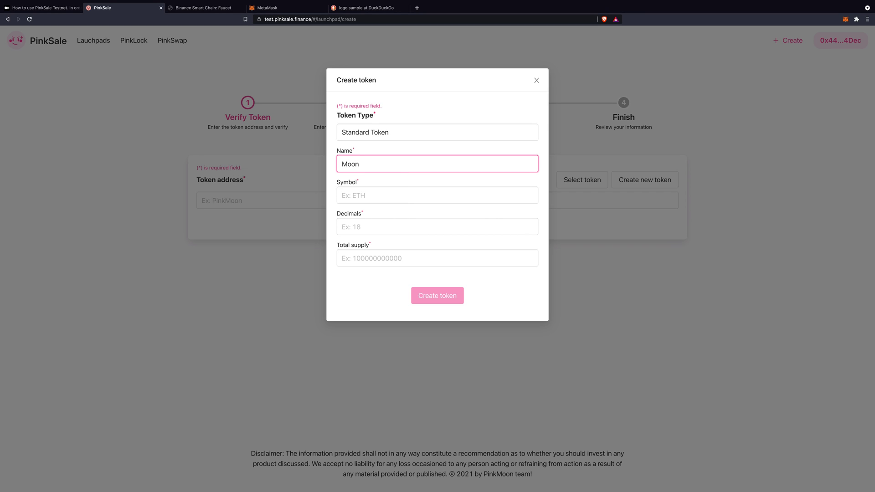
text(forsure)
click(383, 194)
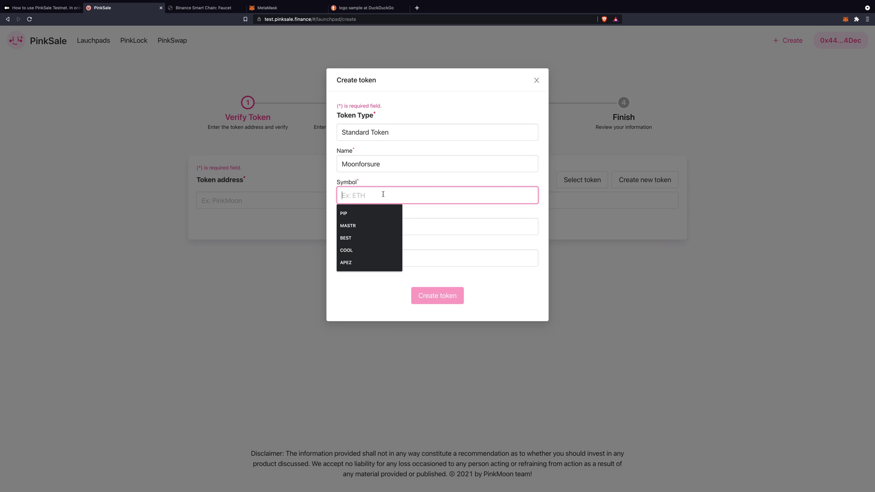
text(MOON)
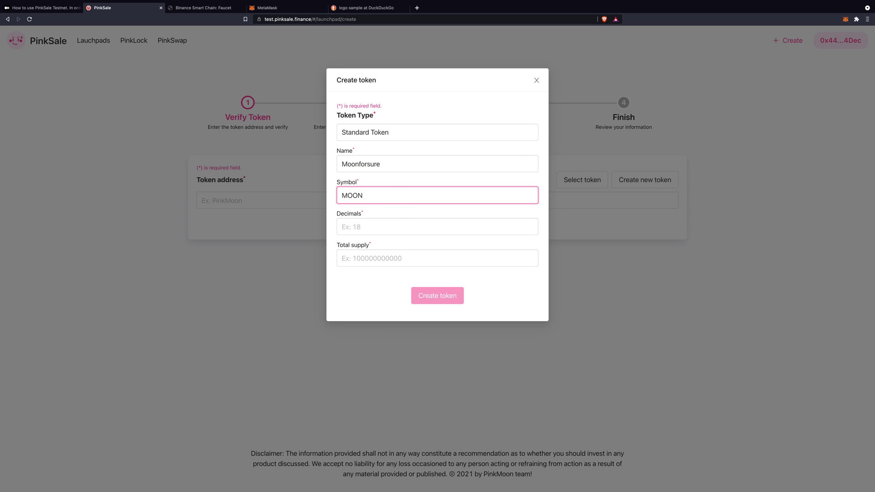
text(F)
Set the token's decimals to 18 and total supply to 21000000, then create it and confirm the MetaMask transaction
click(385, 226)
text(18)
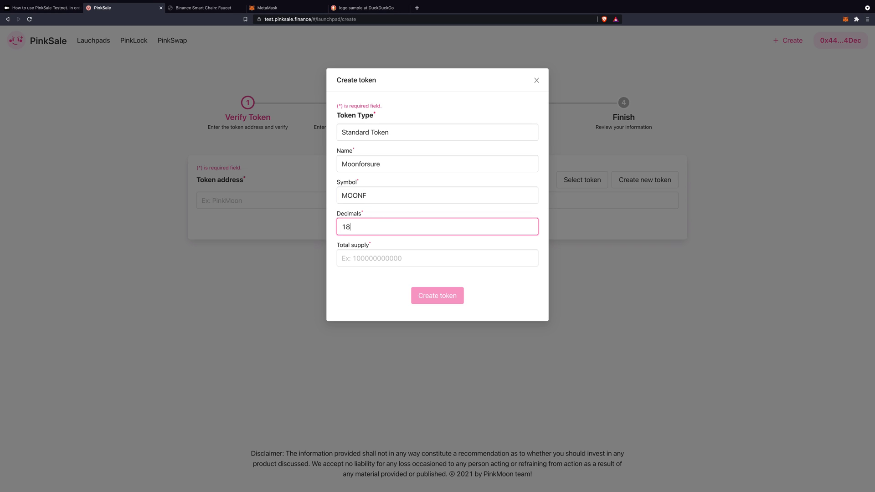
click(376, 257)
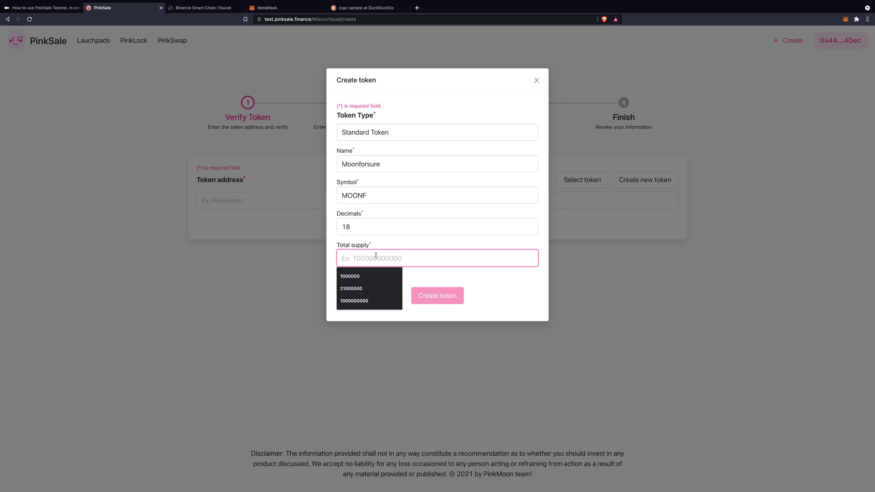
text(2100)
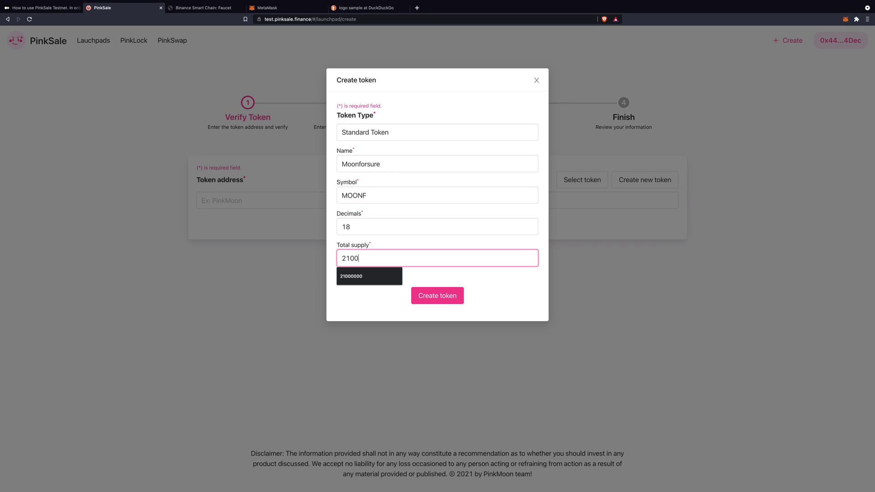
text(0000)
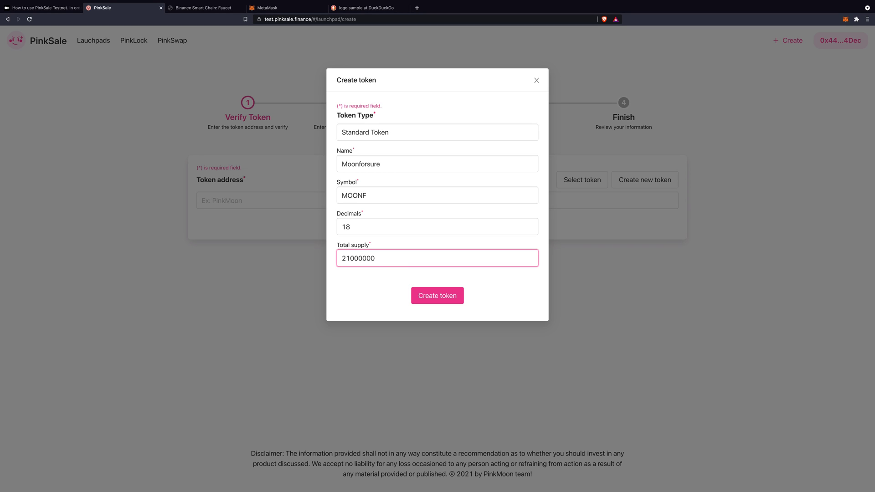
click(446, 296)
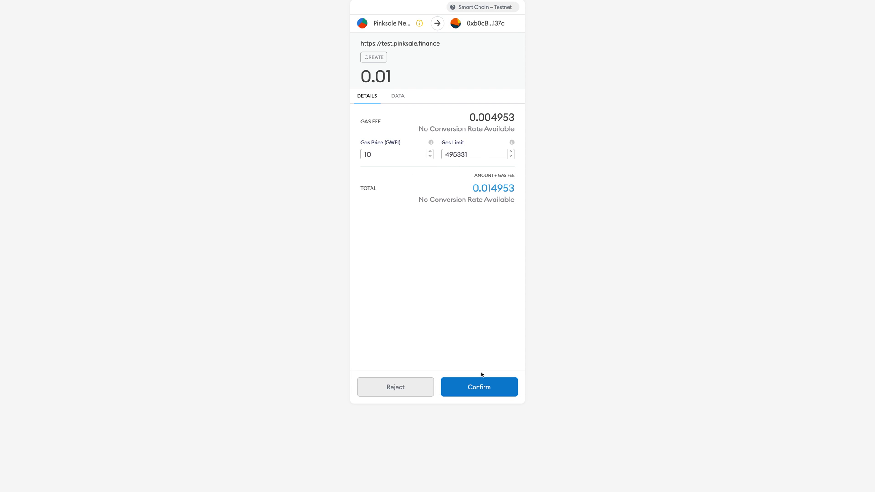
click(482, 386)
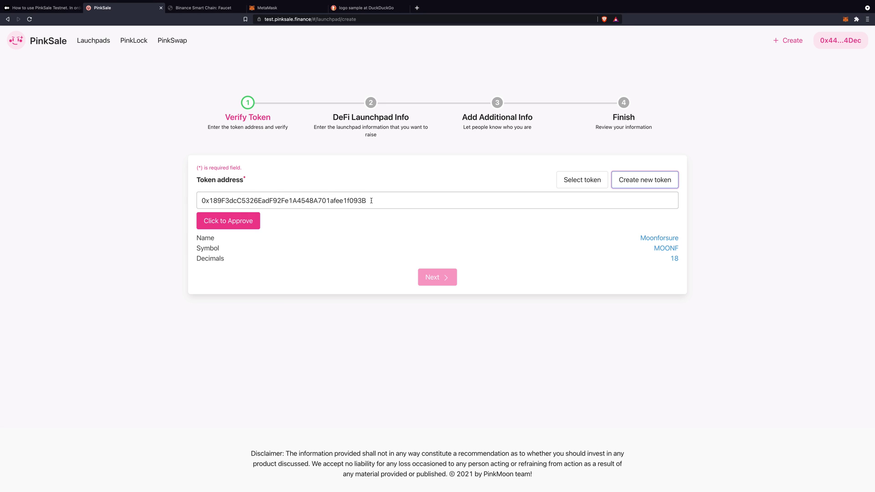
Approve the MOONF token for PinkSale in MetaMask and continue to the DeFi Launchpad Info stage
click(221, 223)
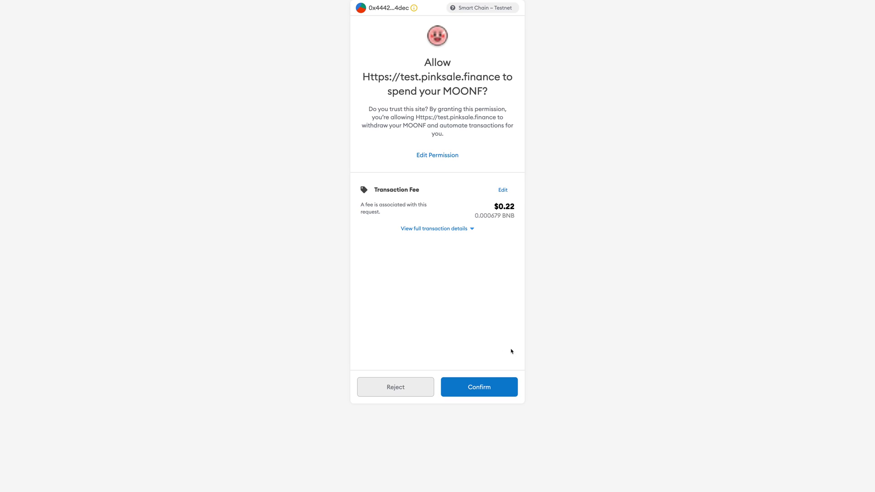
click(484, 390)
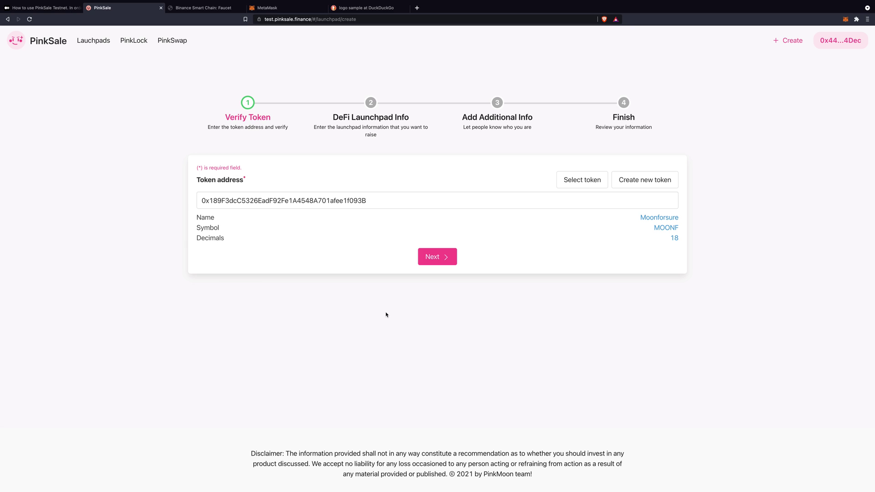
click(432, 258)
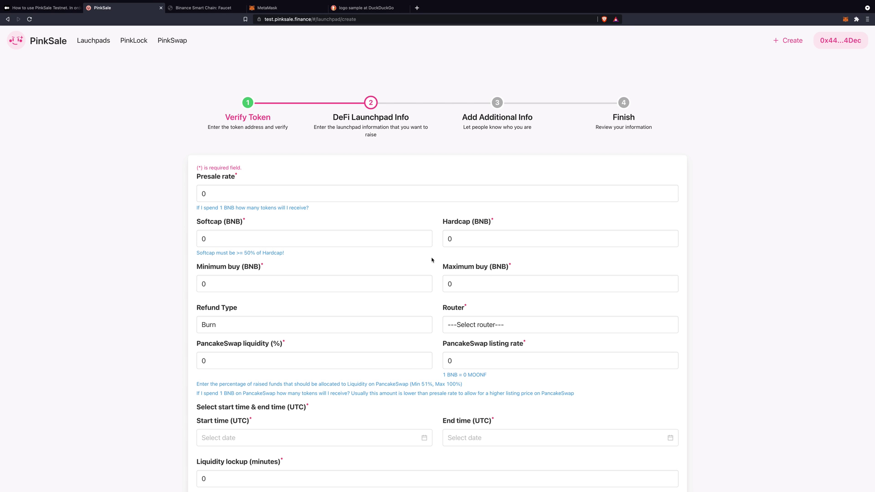
Set the presale rate to 10000, the softcap to 100 BNB and the hardcap to 200 BNB
scroll(432, 260, down, 1)
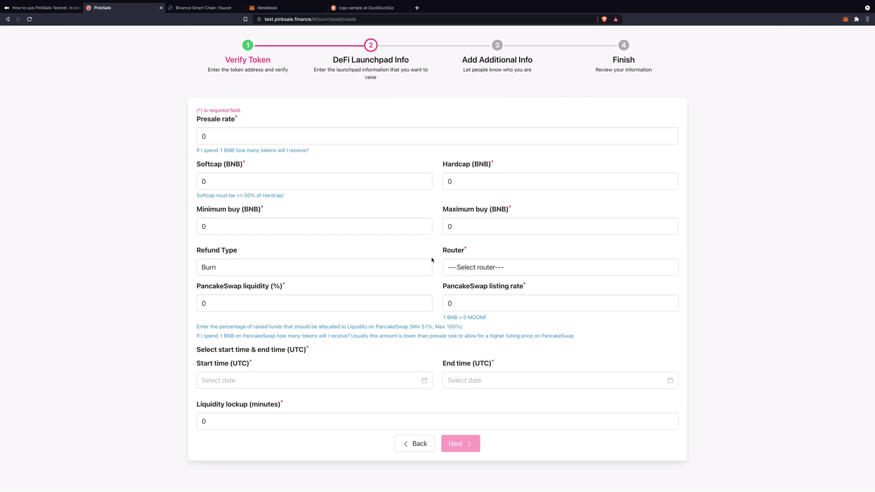
scroll(432, 260, down, 1)
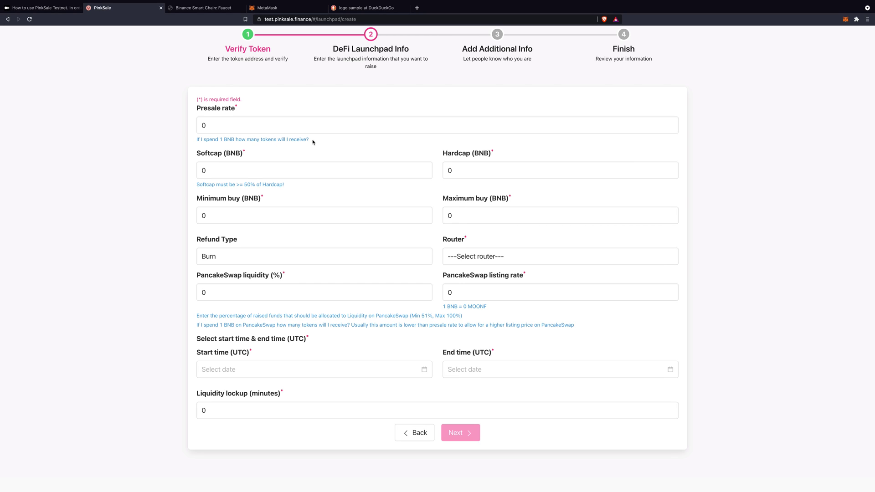
drag(209, 124, 189, 128)
text(10000)
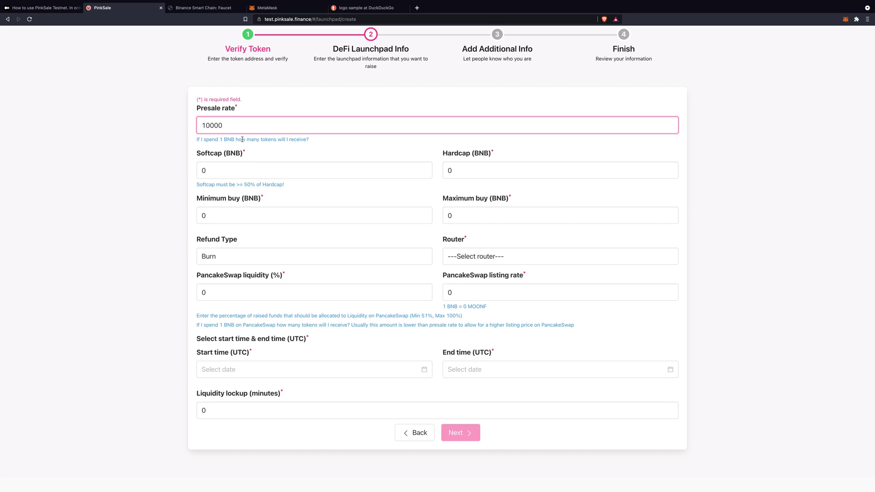
drag(209, 170, 180, 172)
text(100)
drag(457, 171, 437, 173)
text(200)
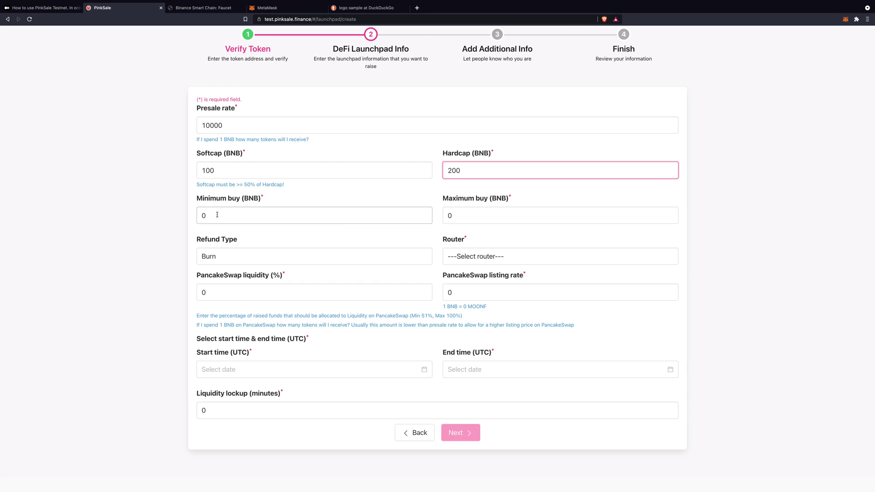
Set the minimum buy to 1 BNB and the maximum buy to 5 BNB
key(Tab)
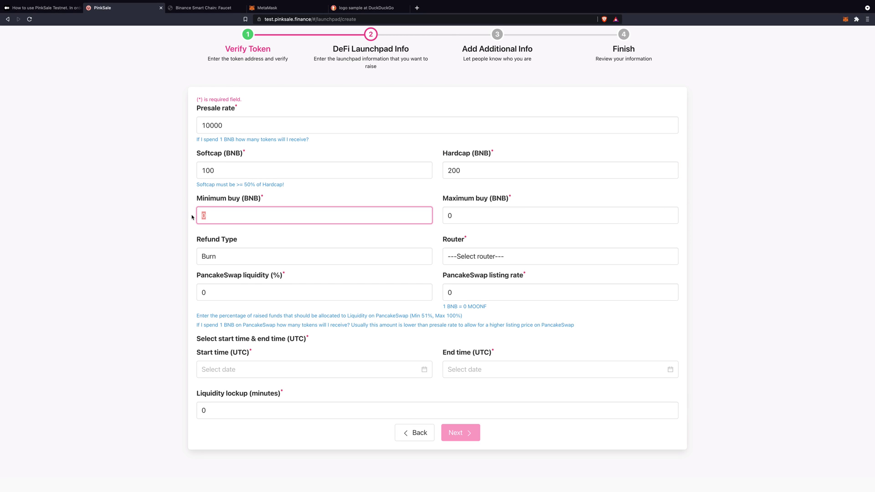
text(1)
key(Tab)
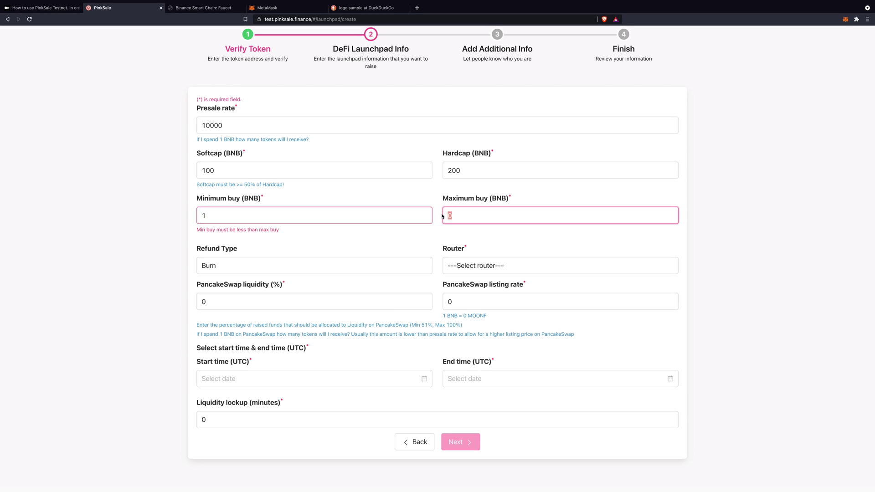
text(5)
scroll(502, 217, down, 1)
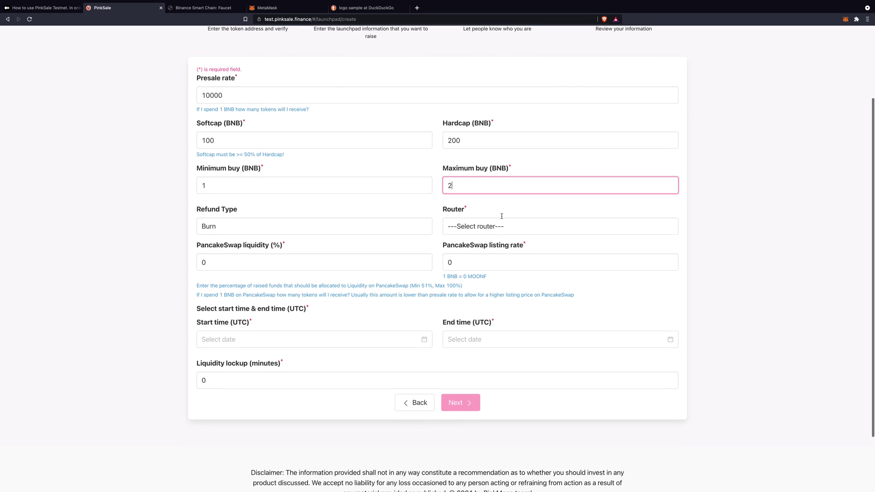
key(BackSpace)
text(2)
drag(455, 215, 437, 219)
text(5)
click(501, 204)
Examine the available refund types for the launchpad, leaving Burn selected
scroll(431, 203, down, 1)
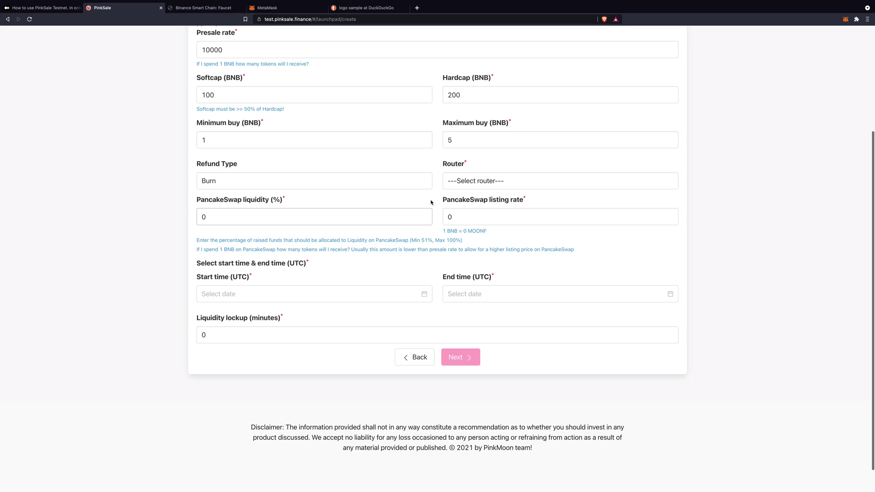
click(248, 182)
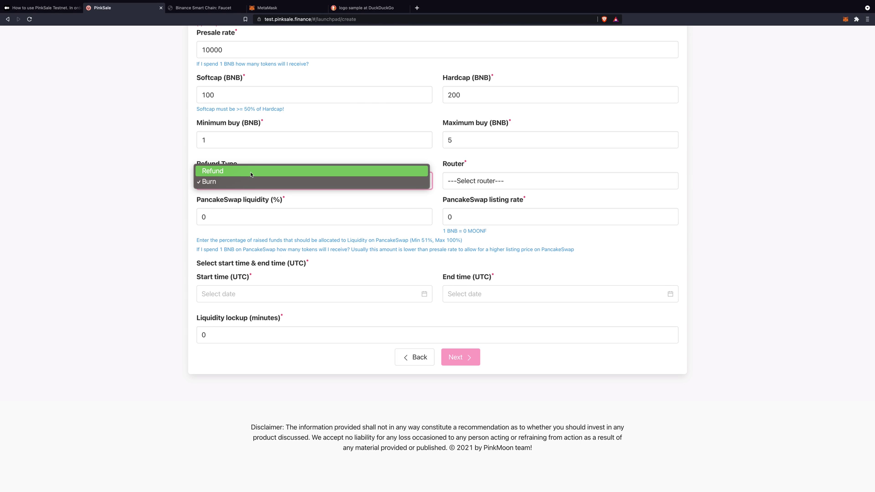
click(269, 162)
scroll(246, 145, up, 2)
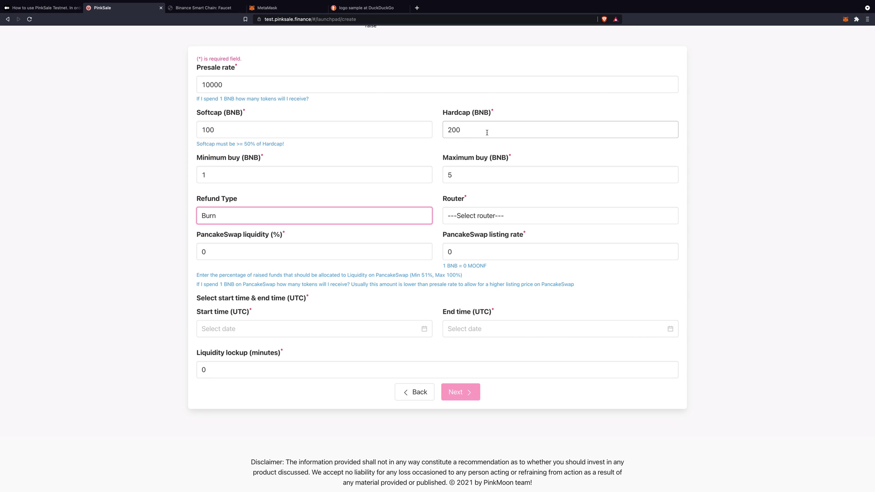
Keep the refund type set to Burn and choose Pancakeswap as the router
click(301, 214)
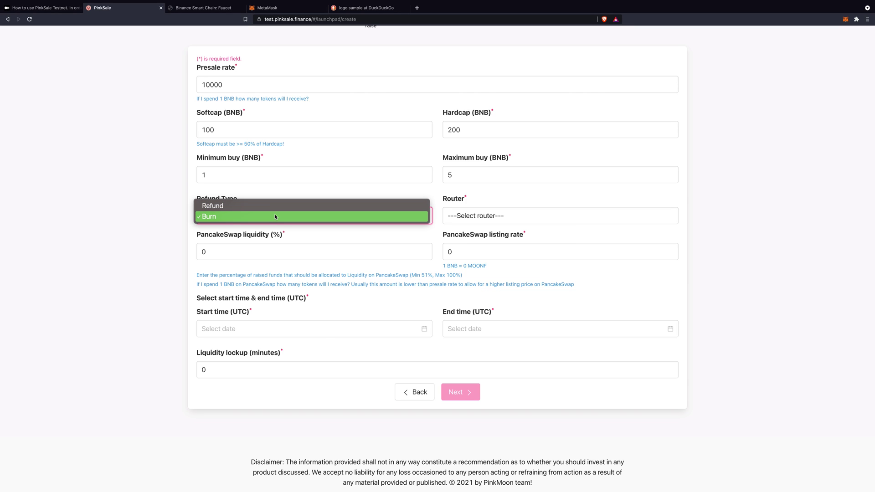
click(275, 216)
click(275, 218)
click(237, 220)
key(Tab)
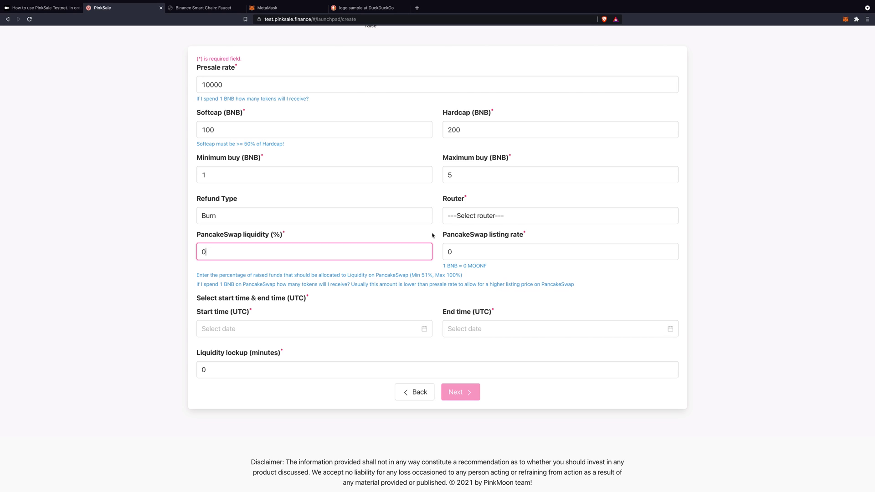
click(490, 217)
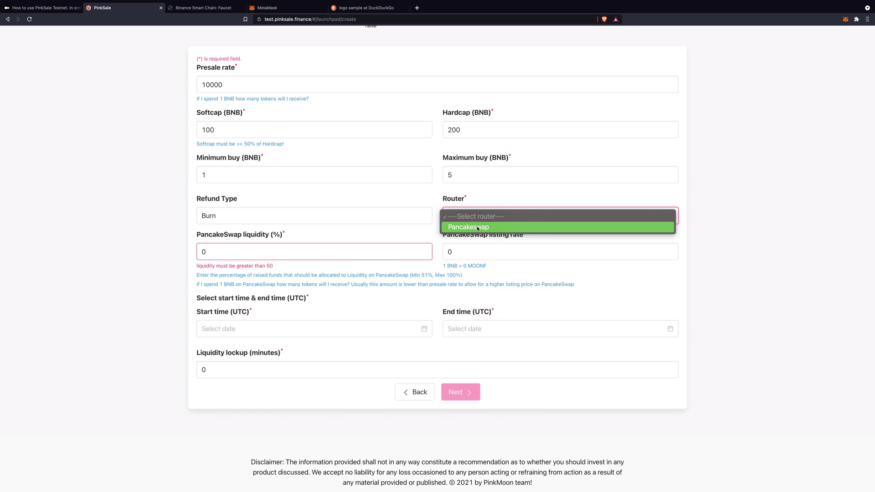
click(480, 226)
Set the PancakeSwap liquidity to 51% and the PancakeSwap listing rate to 8500
click(211, 248)
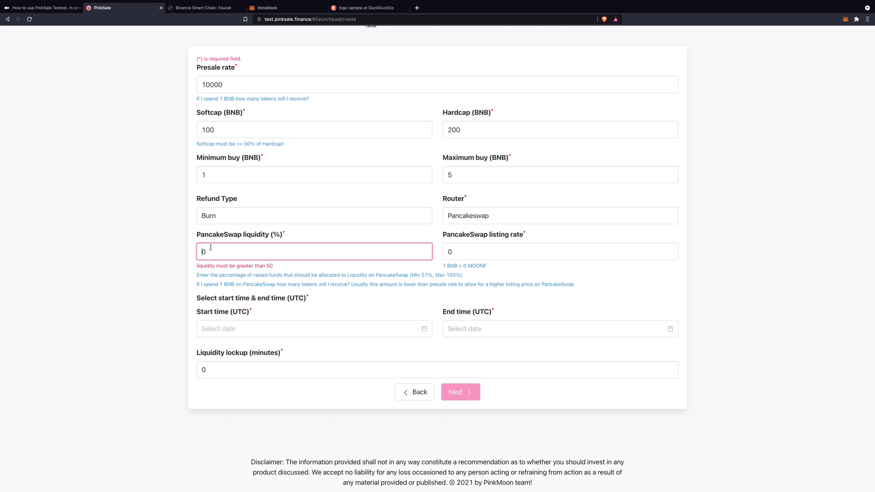
key(Delete)
text(51)
double_click(447, 253)
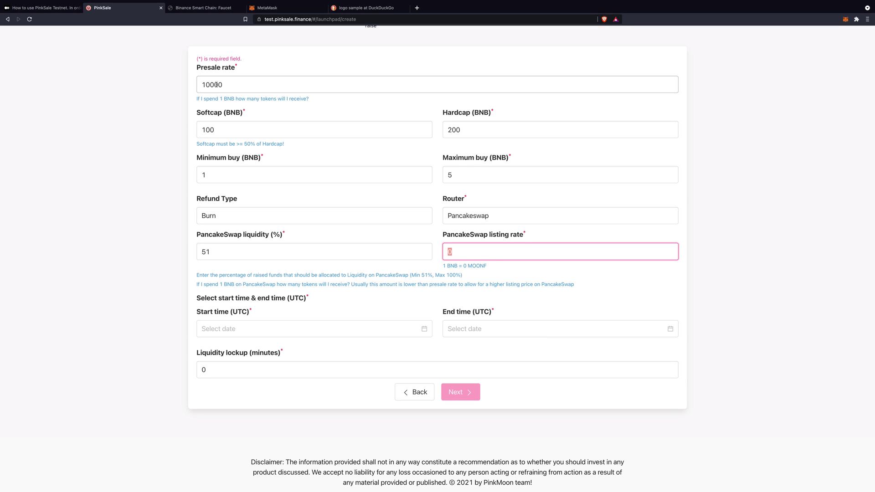
text(8500)
click(505, 271)
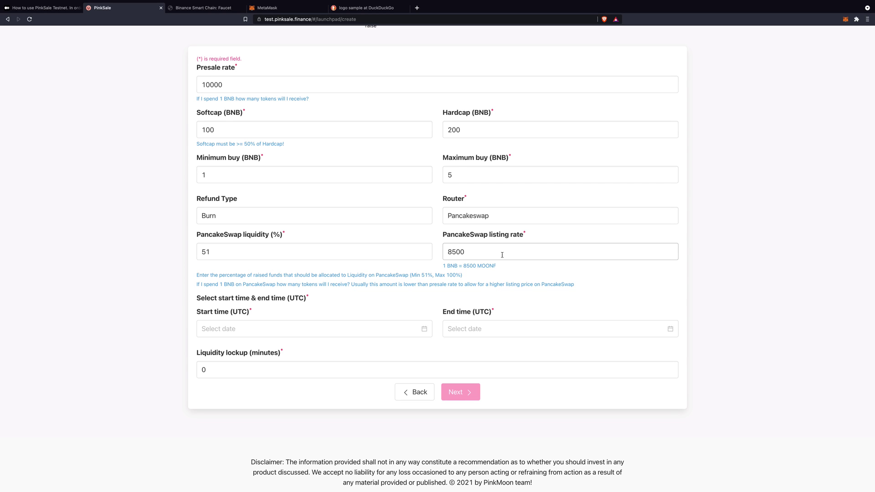
Change the PancakeSwap listing rate to 7000
double_click(478, 254)
text(700)
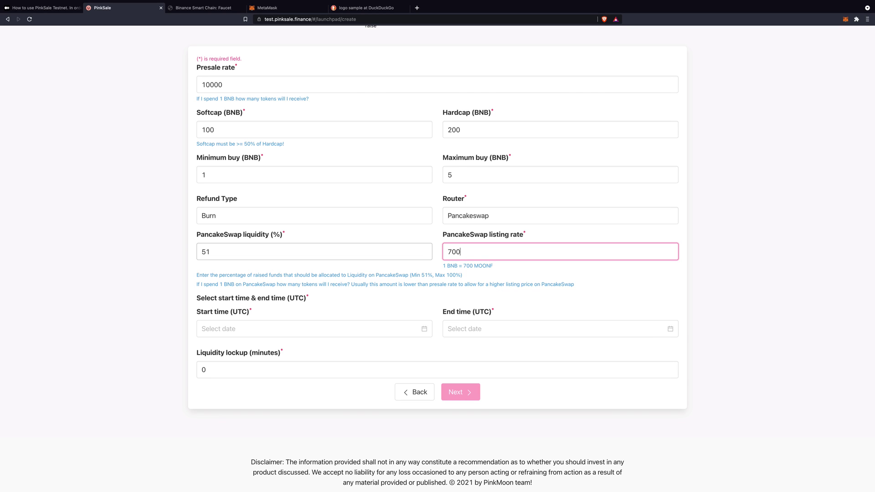
text(0)
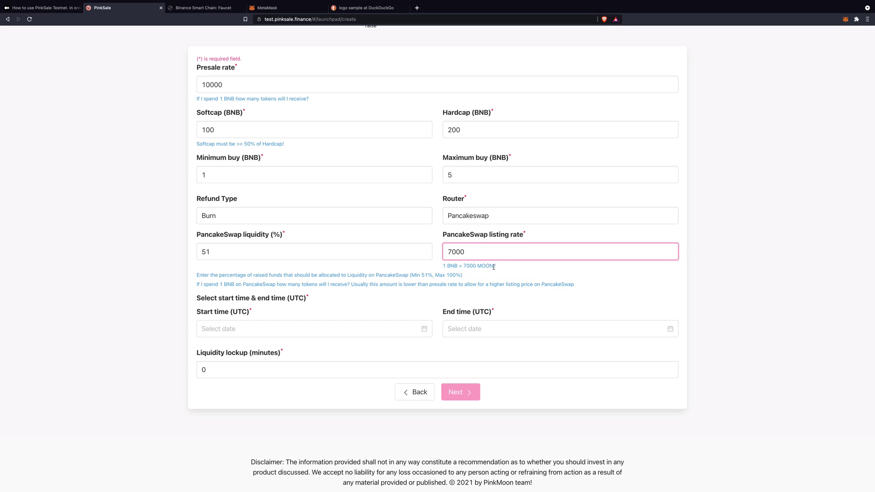
drag(475, 252, 445, 251)
click(499, 268)
Set the presale start time to 2021-06-22 at 00:00 UTC
scroll(377, 282, down, 3)
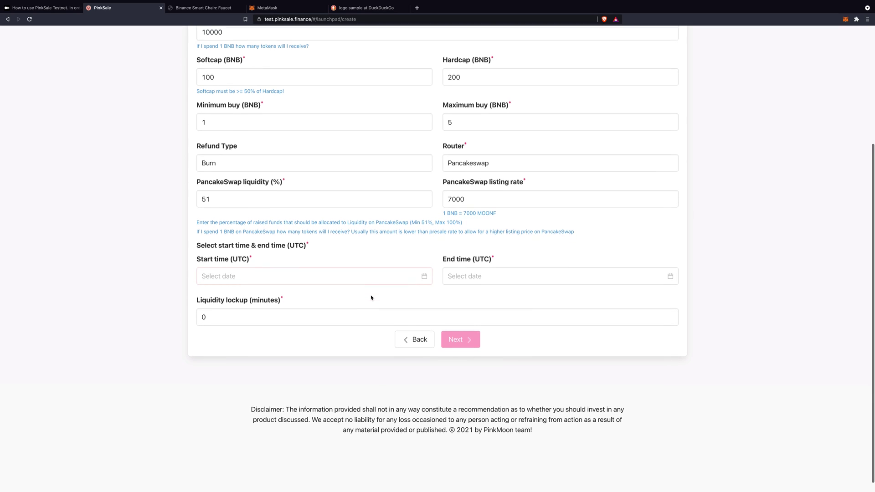
click(372, 273)
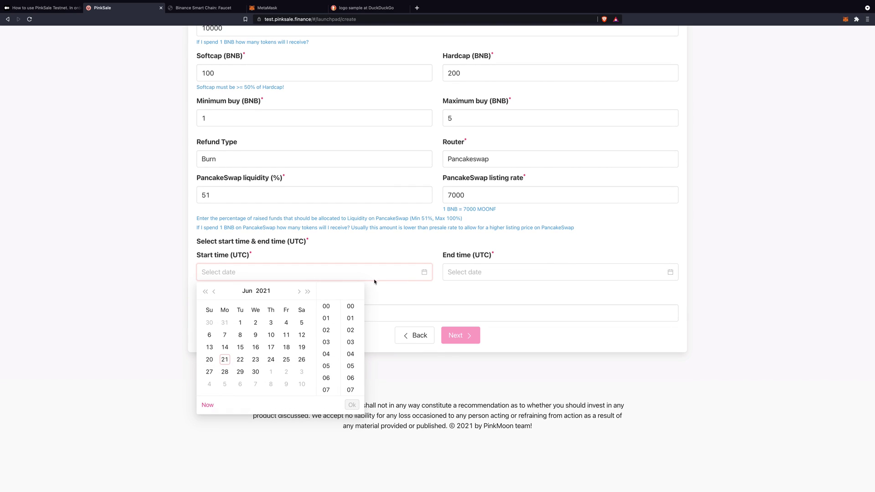
click(245, 361)
scroll(336, 333, up, 2)
click(331, 308)
scroll(366, 317, up, 10)
click(364, 308)
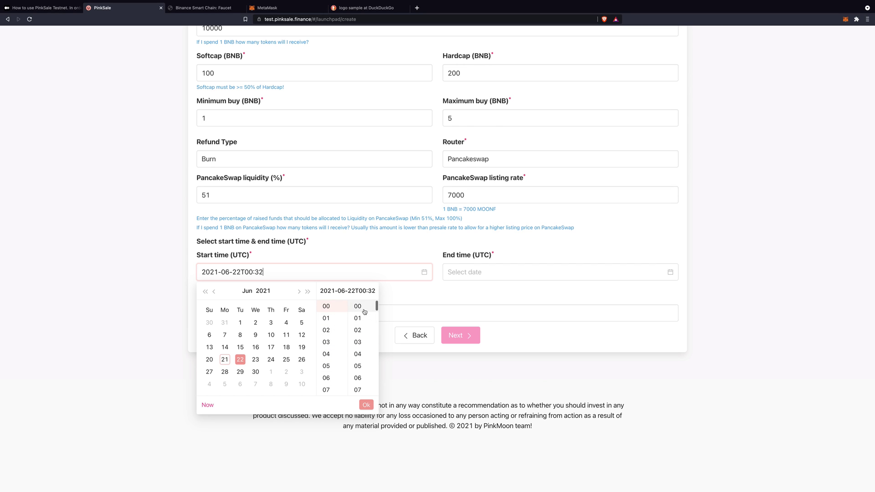
click(366, 404)
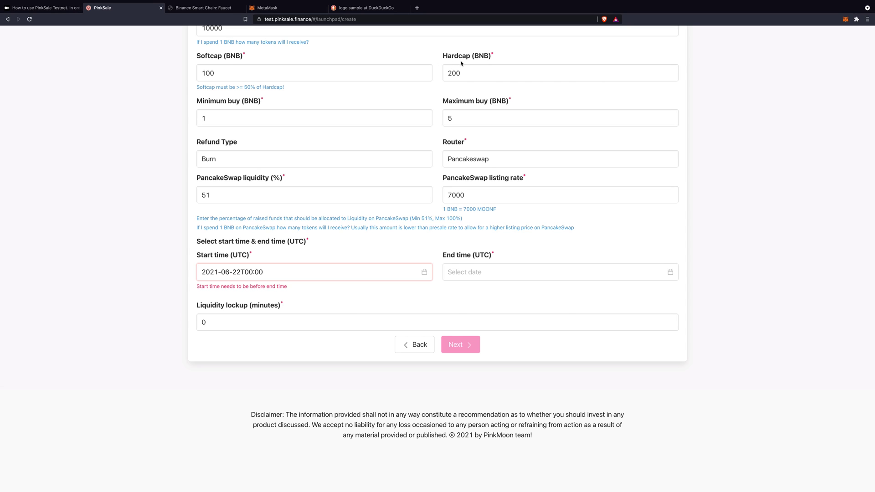
Set the presale end time to 2021-06-24 at 00:00 UTC
click(479, 271)
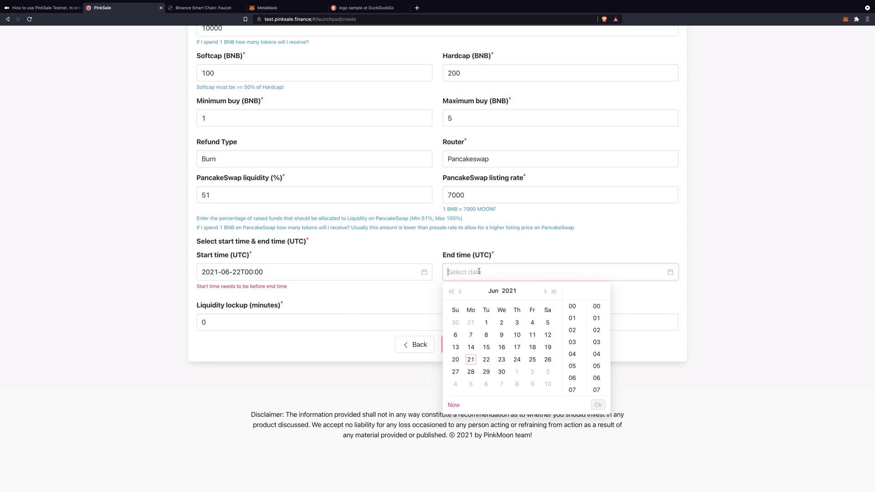
click(517, 359)
scroll(572, 329, up, 2)
click(573, 306)
scroll(603, 315, up, 8)
click(604, 306)
click(612, 405)
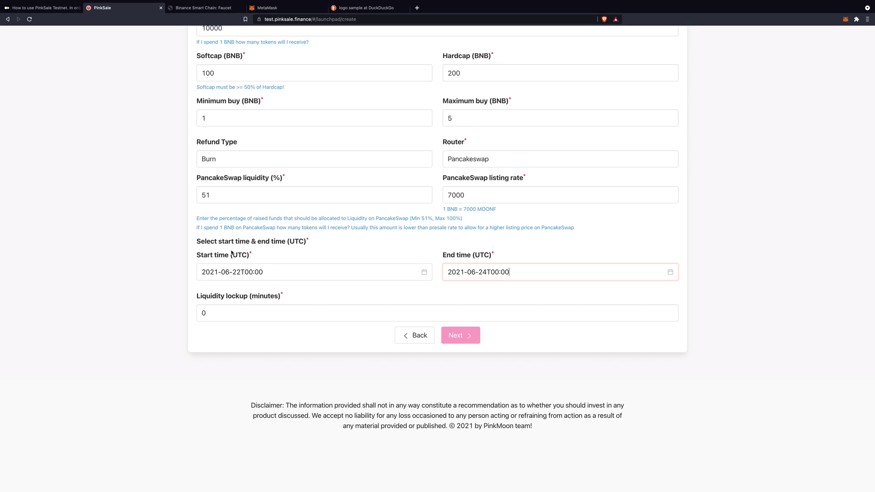
Set the liquidity lockup to 5 minutes and continue to the Add Additional Info stage
key(Tab)
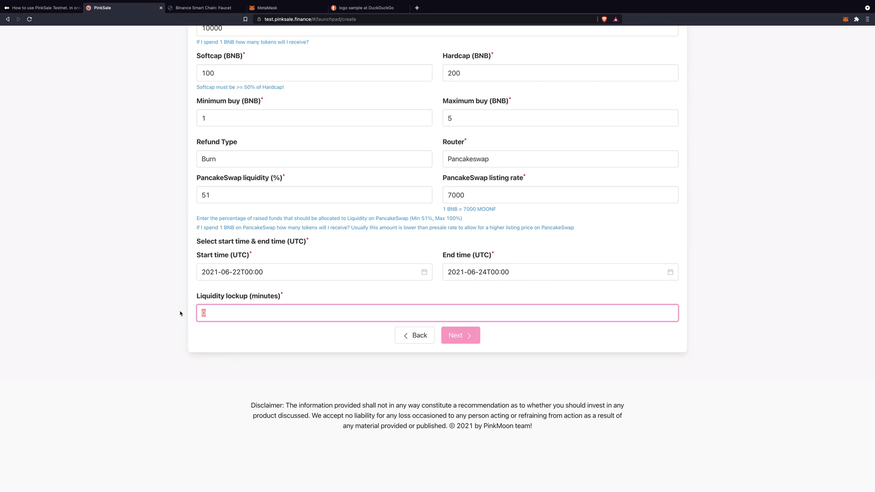
text(5)
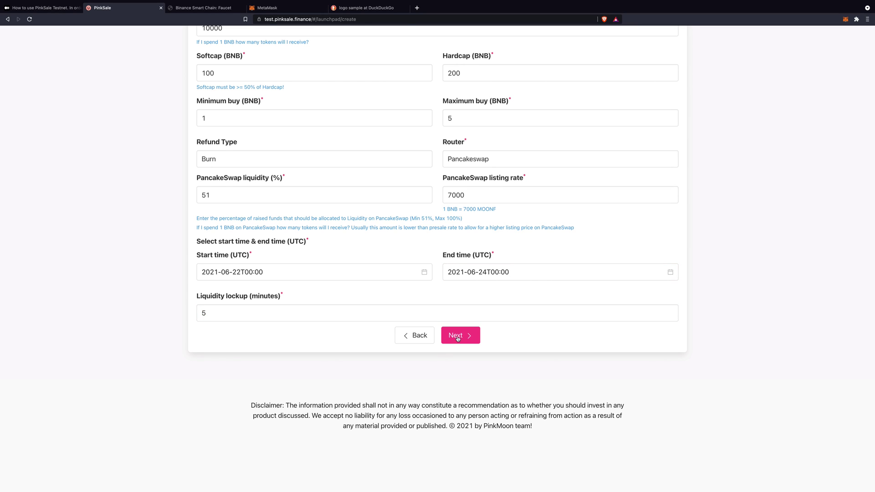
click(457, 339)
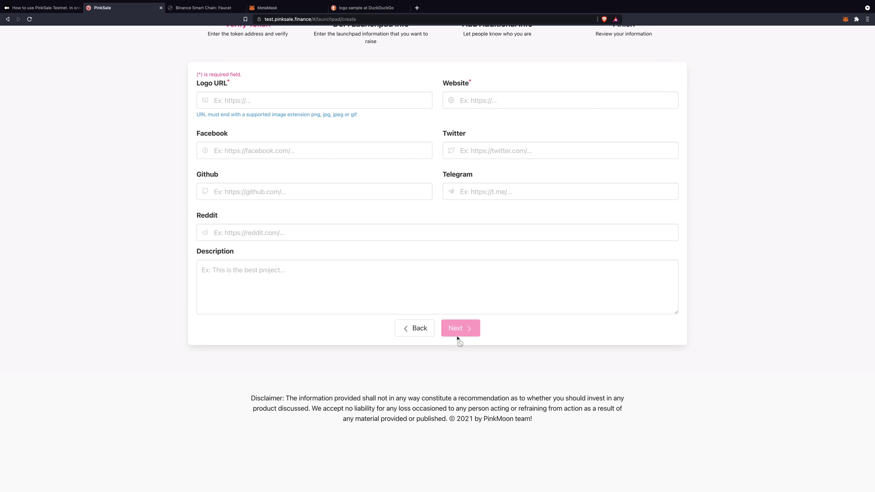
Find the red dragon "Random Logo" in the DuckDuckGo image results for "logo sample" and copy its image address
scroll(416, 298, up, 3)
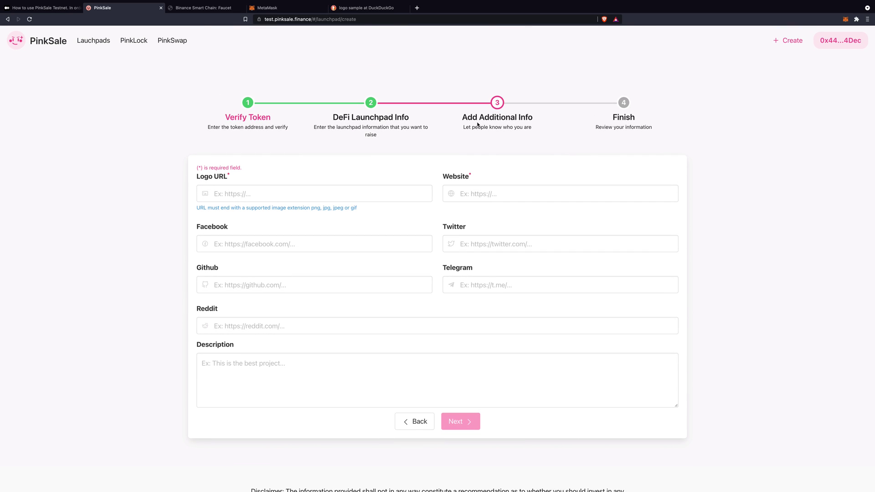
scroll(335, 173, down, 1)
click(217, 179)
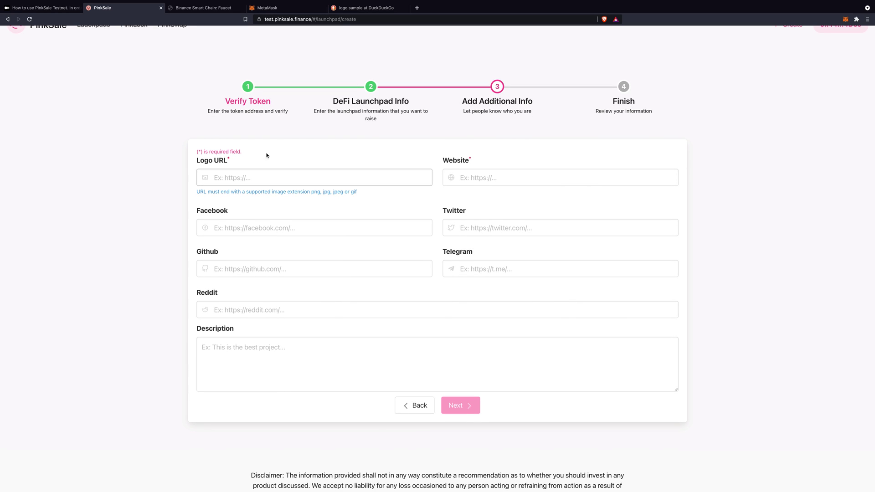
click(365, 7)
scroll(209, 135, up, 1)
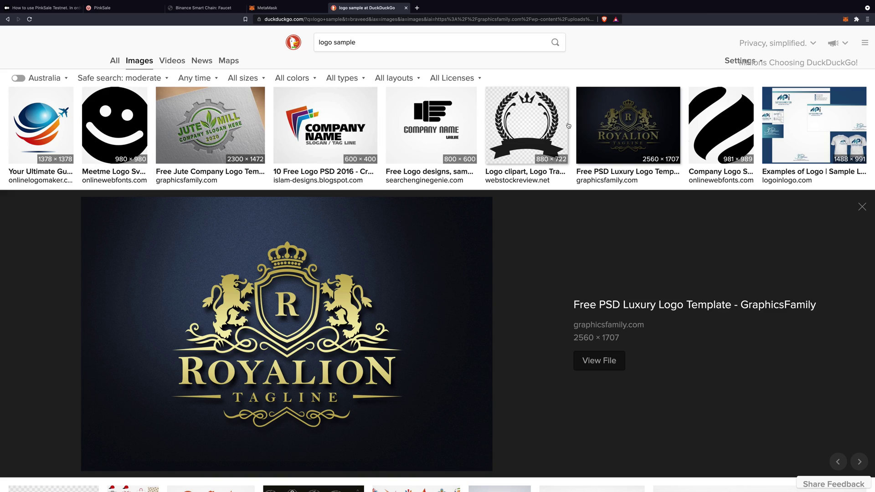
scroll(565, 127, down, 10)
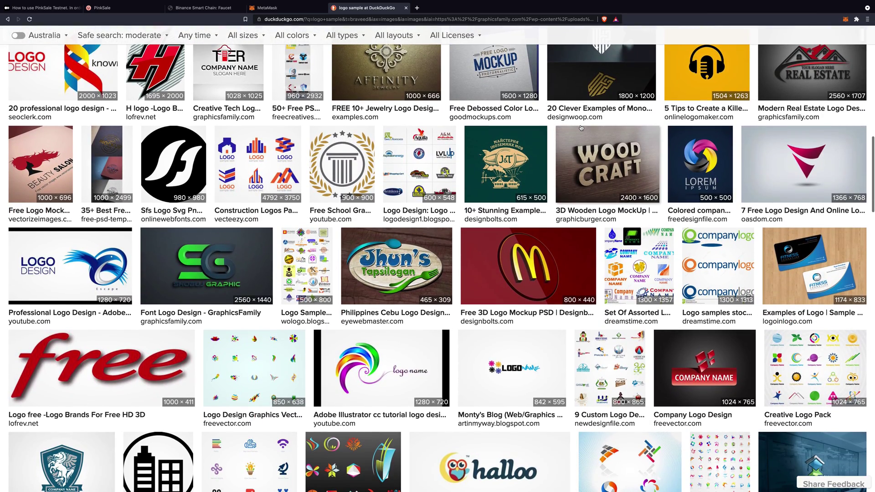
scroll(692, 169, down, 5)
scroll(692, 169, down, 5)
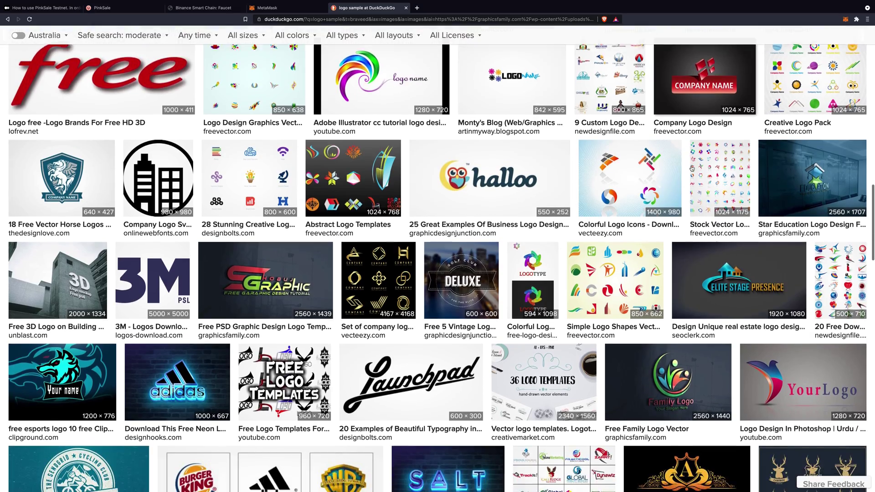
scroll(582, 238, down, 4)
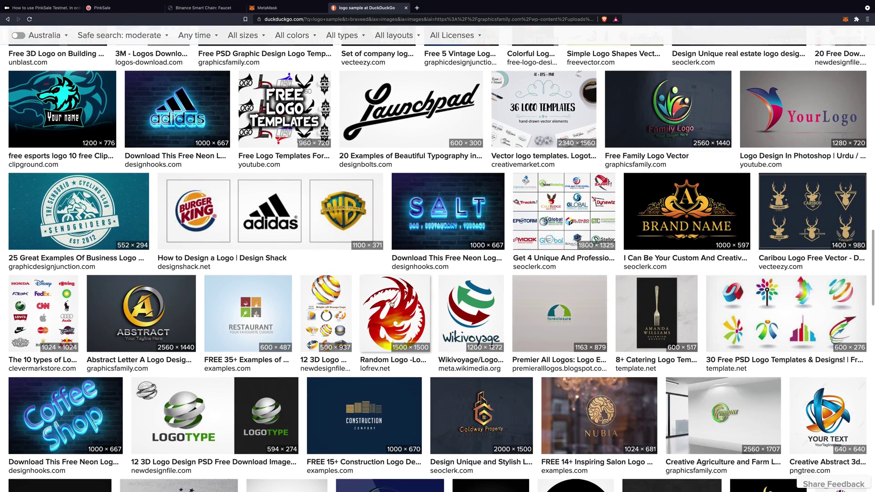
click(391, 304)
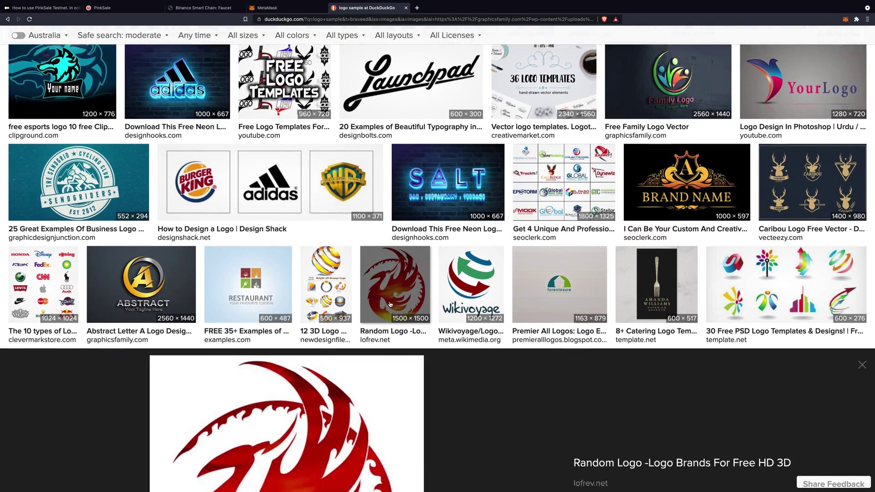
right_click(292, 295)
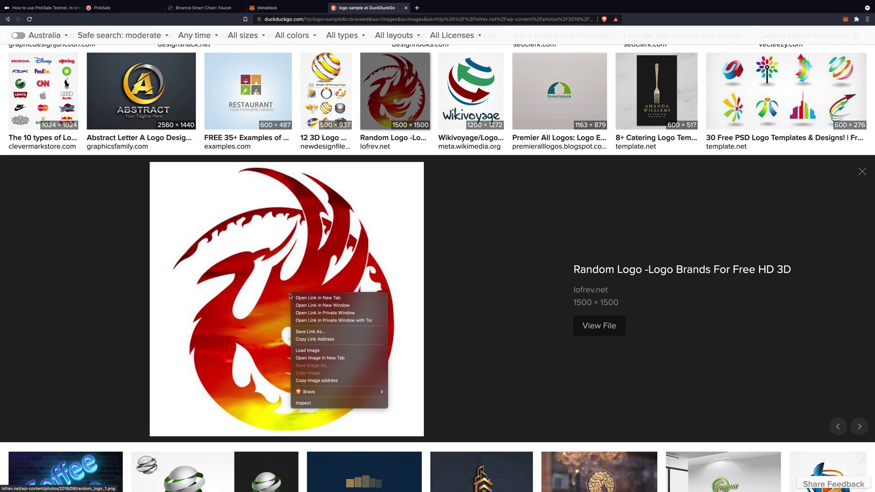
click(317, 381)
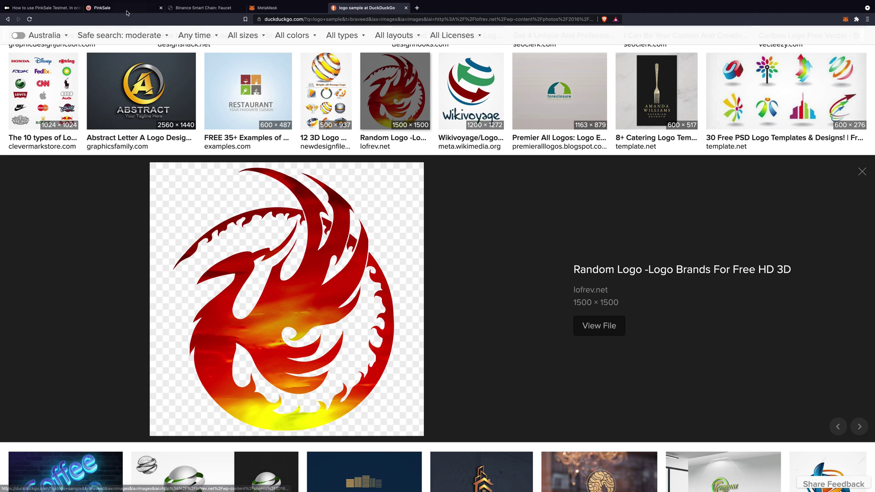
Return to the PinkSale launchpad form and paste the copied image address as the Logo URL
click(102, 7)
click(228, 177)
right_click(229, 176)
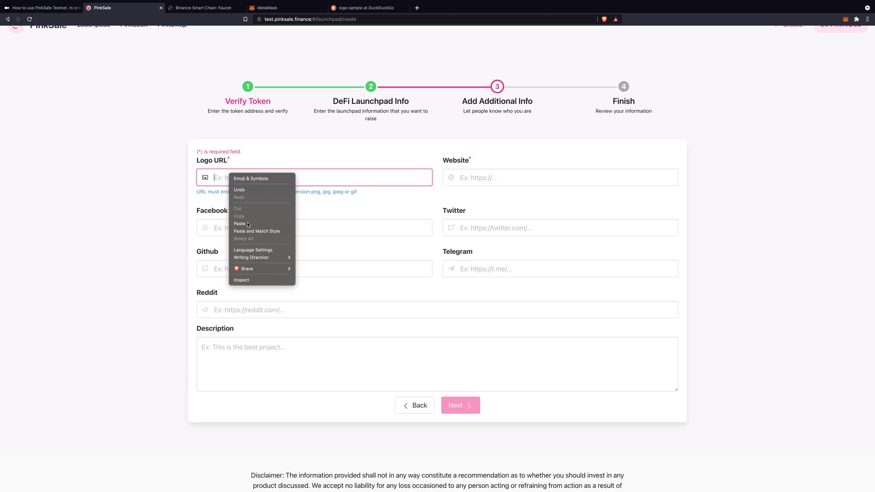
click(240, 223)
click(503, 176)
text(htts)
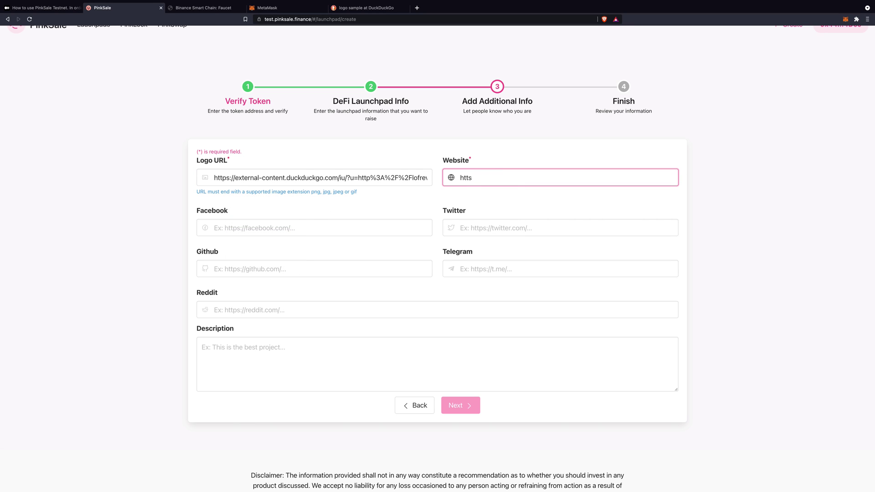
key(BackSpace)
text(ps://www.m)
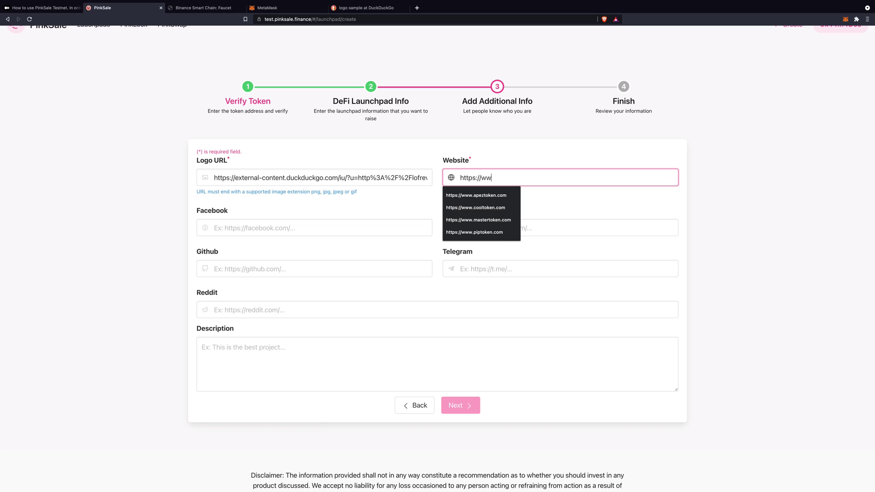
text(oon)
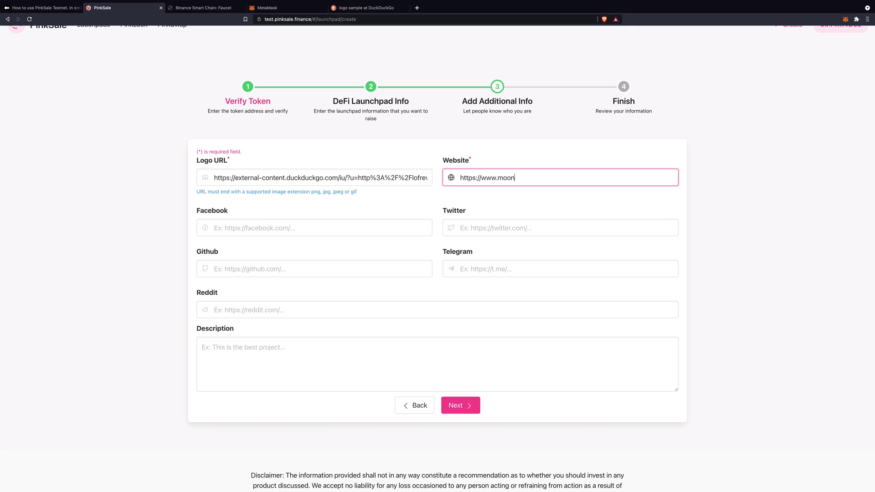
text(forsuretoken.com)
Enter the description "This token will go to the moon!" and continue to the Finish review stage
scroll(429, 203, down, 1)
click(292, 306)
text(This to)
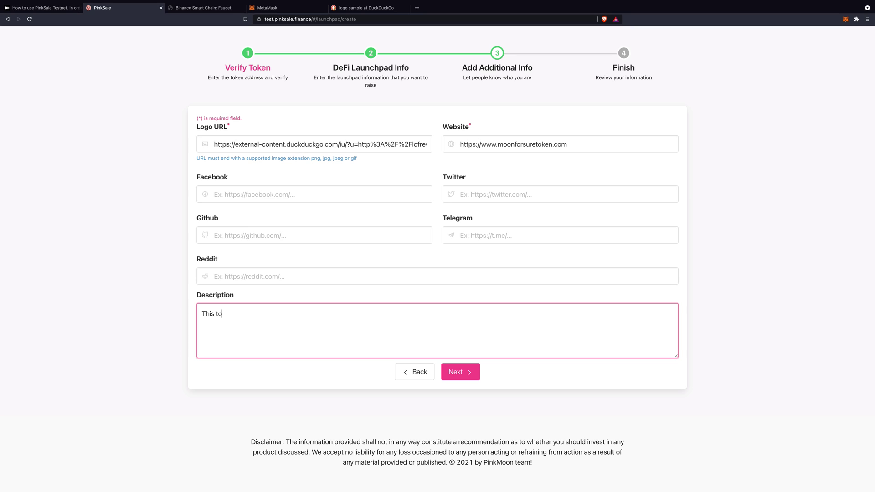
text(ken will go to the moon!)
click(457, 376)
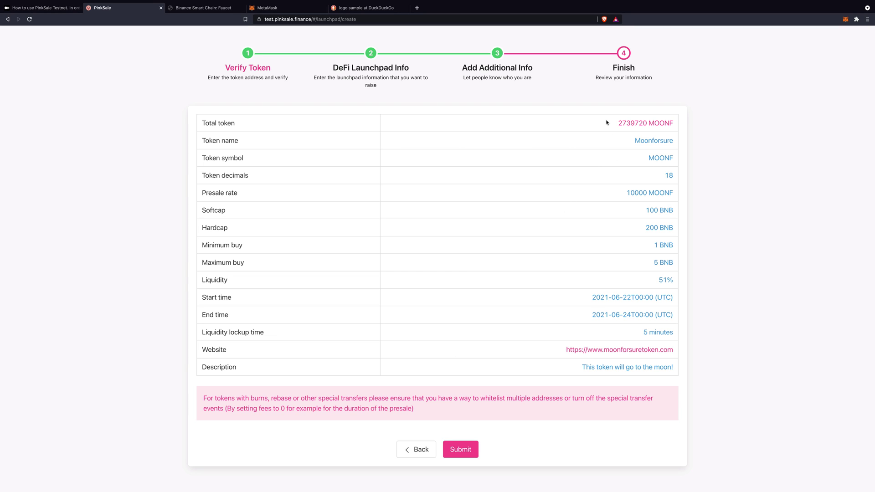
Submit the reviewed launchpad and confirm its 0.2 BNB contract transaction in MetaMask
scroll(617, 298, down, 1)
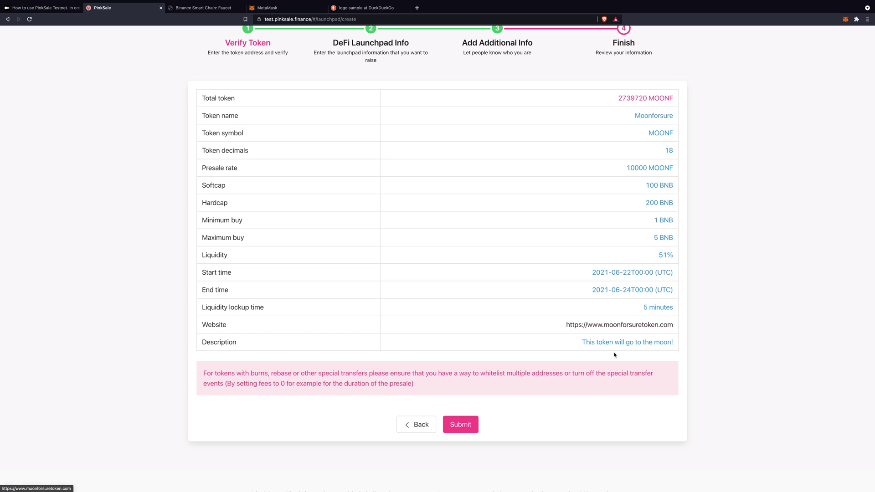
click(465, 427)
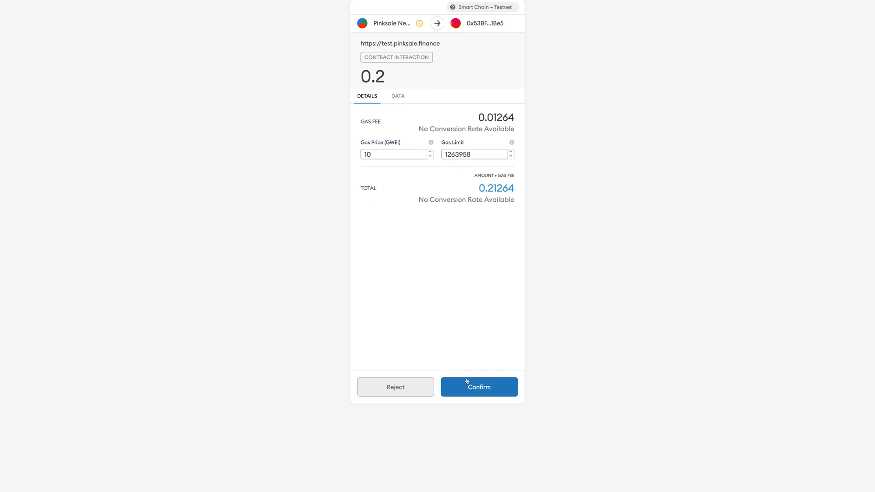
click(478, 390)
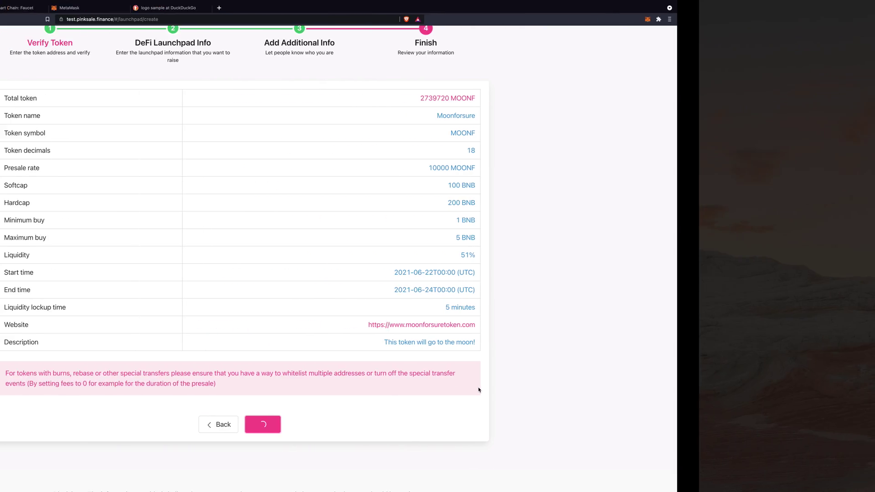
Review the token details, presale terms and status on the new Moonforsure launchpad page
scroll(147, 259, up, 1)
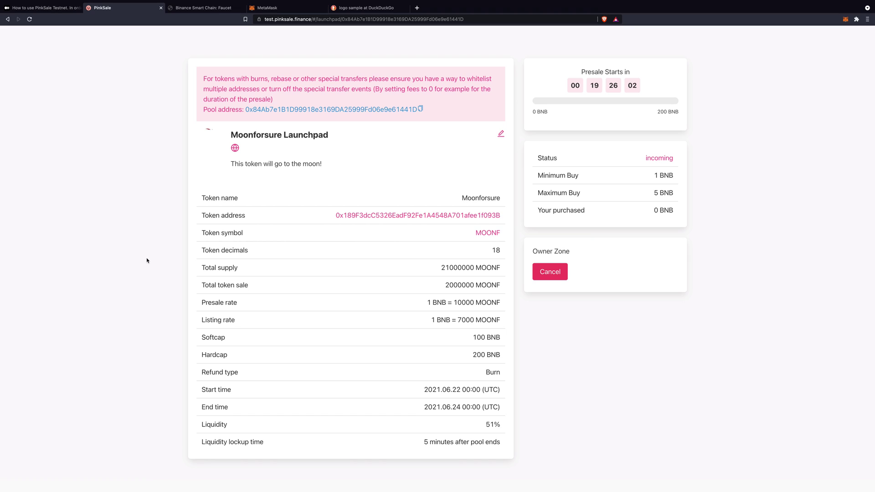
scroll(519, 272, down, 1)
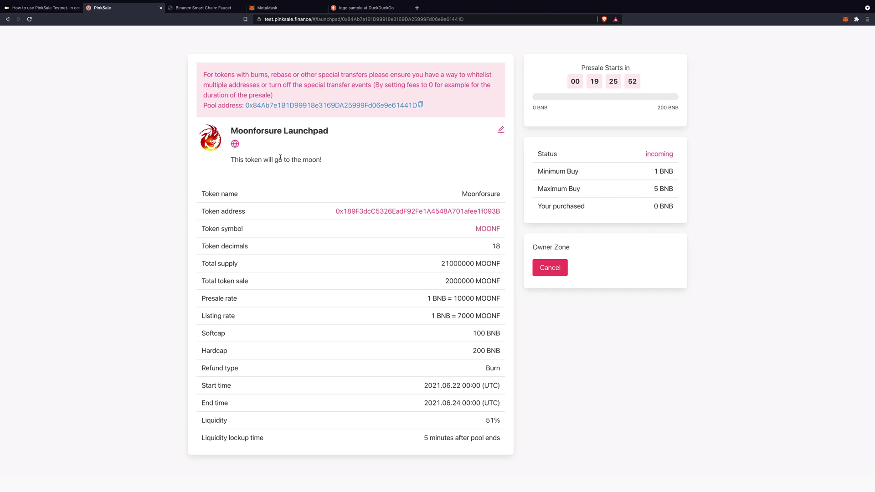
scroll(400, 207, down, 1)
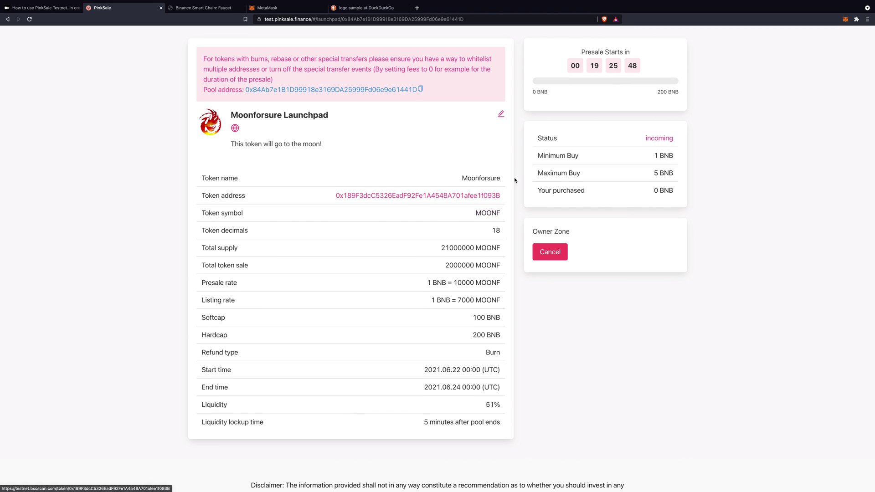
Open the Moonforsure launchpad's edit form to examine its logo, website, social link and description fields, and go back without updating
click(501, 116)
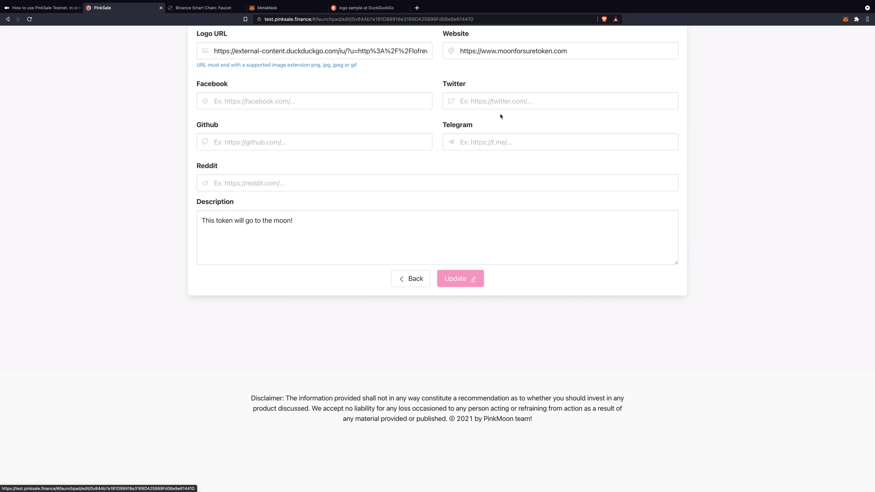
scroll(387, 170, up, 1)
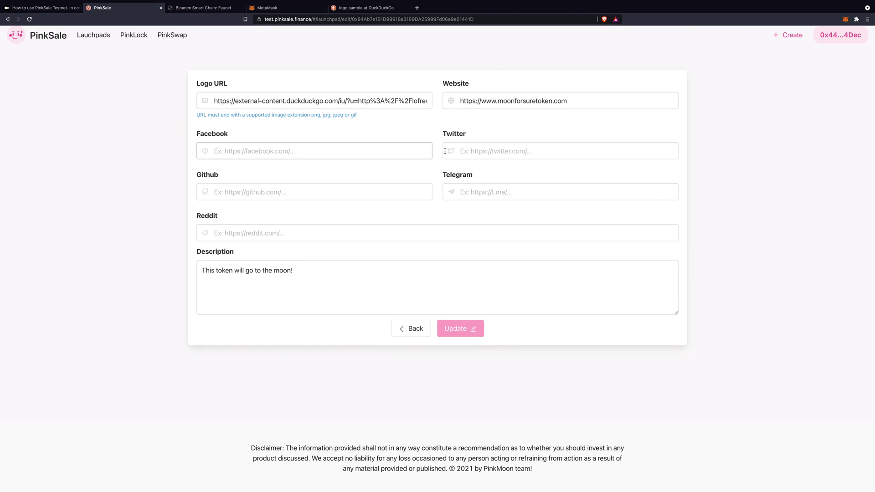
click(411, 330)
scroll(501, 328, up, 1)
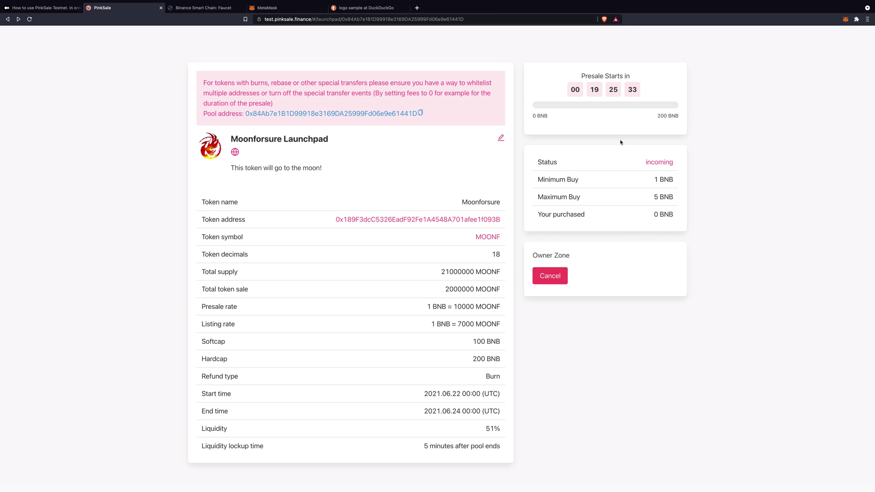
Finish viewing the Moonforsure pool page, open the list of all launchpads and browse the pools shown there
scroll(528, 155, up, 1)
scroll(528, 155, up, 1)
scroll(529, 155, down, 3)
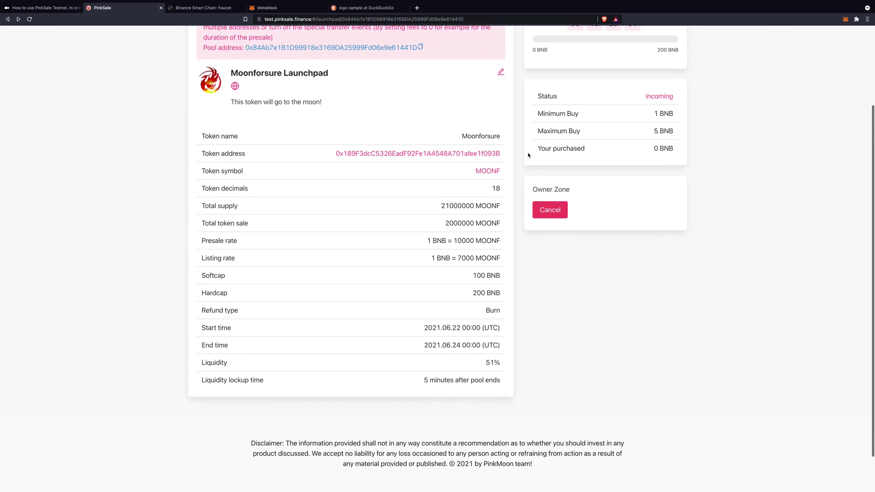
scroll(528, 155, up, 3)
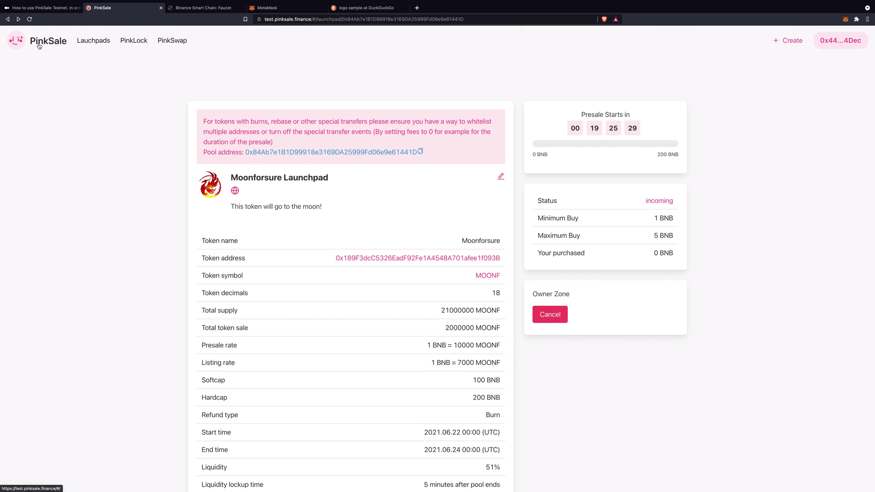
click(94, 41)
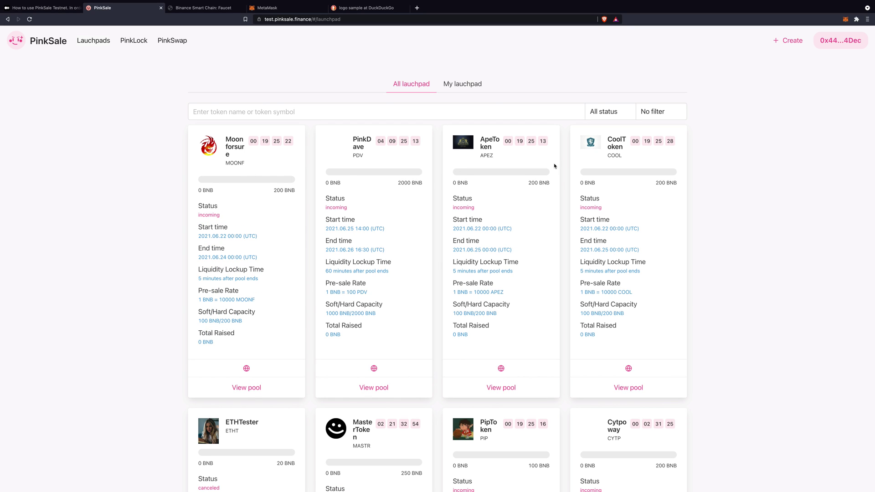
scroll(524, 228, down, 10)
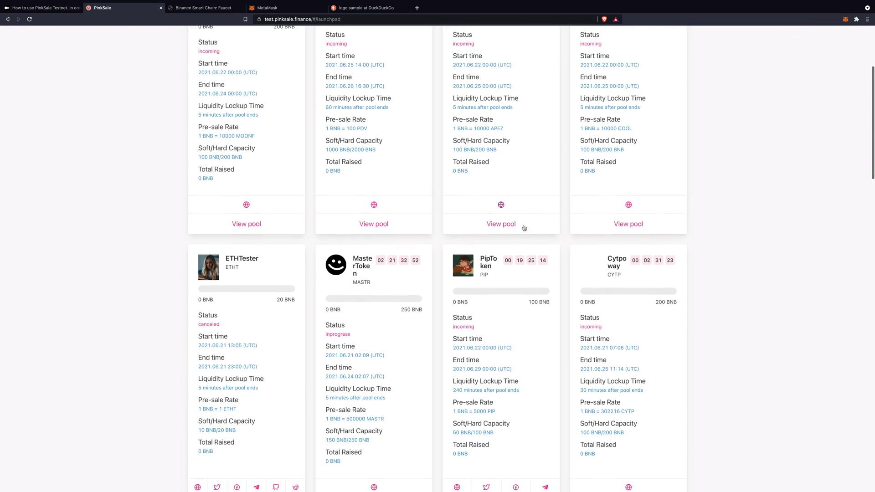
scroll(524, 228, up, 10)
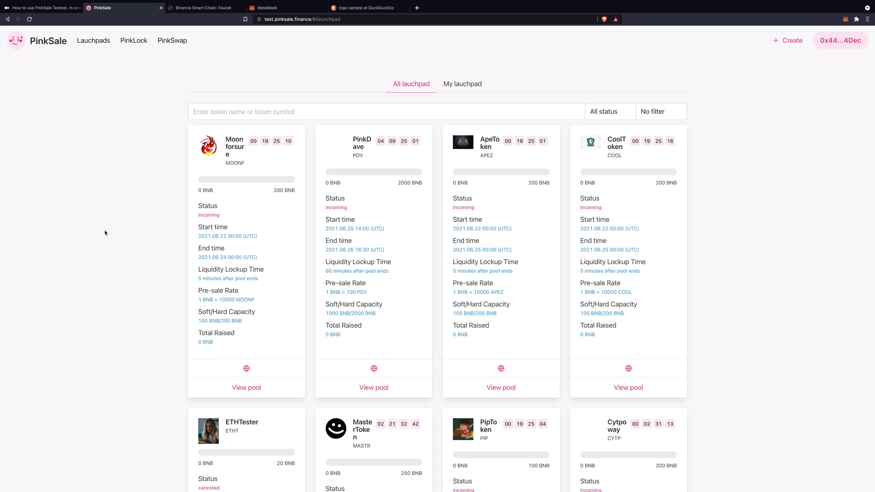
scroll(105, 233, down, 3)
scroll(104, 233, up, 3)
Switch to the Medium testnet guide, review its Step 1 on connecting MetaMask to Binance Smart Chain, and return to the PinkSale launchpad list
click(42, 8)
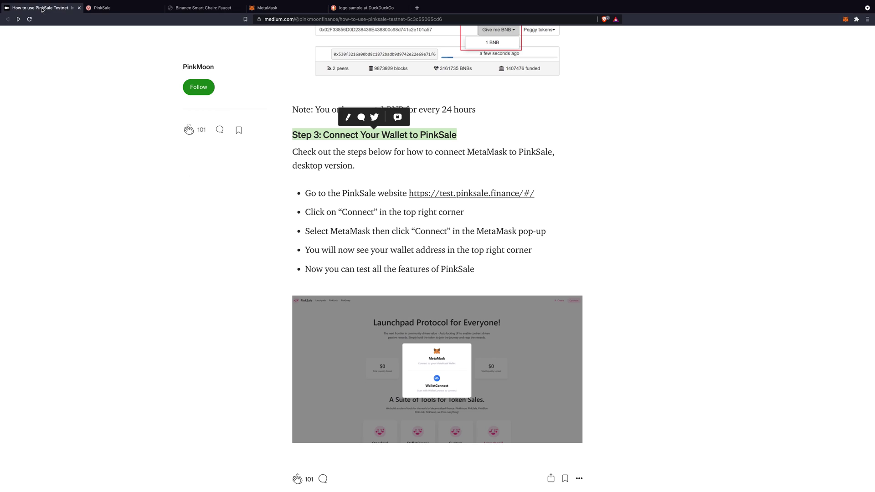
click(632, 195)
scroll(570, 196, up, 20)
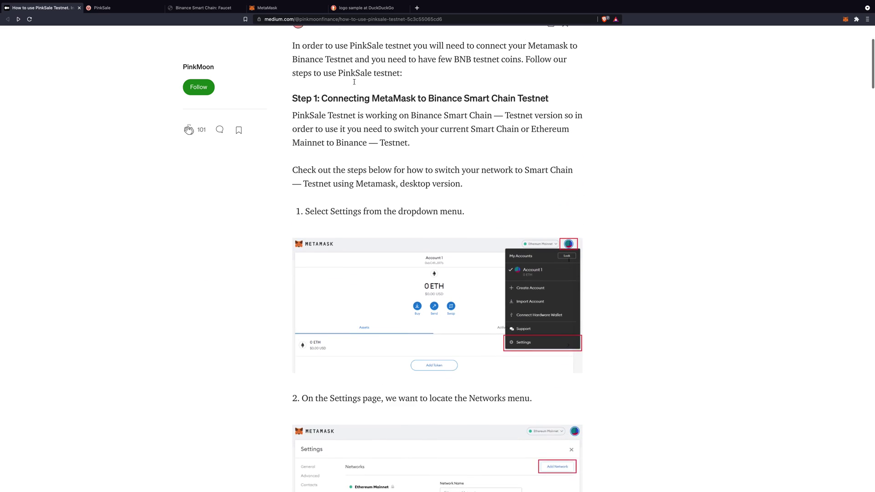
click(117, 7)
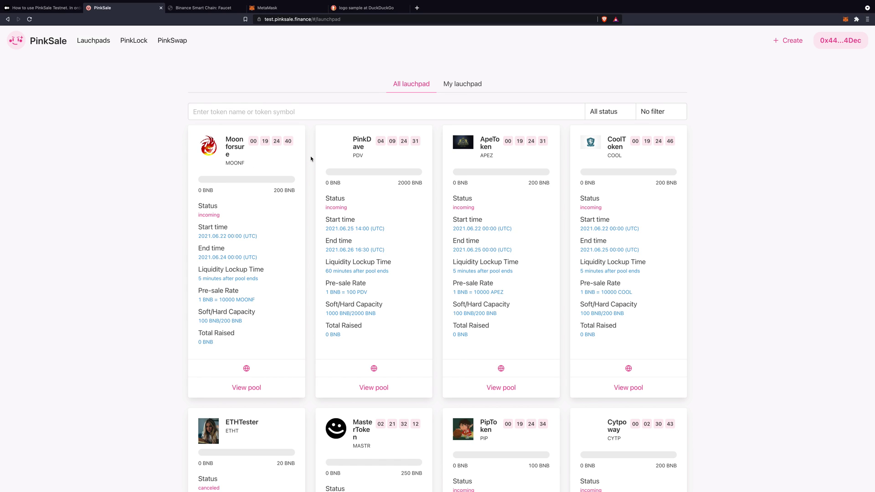
key(super+shift+5)
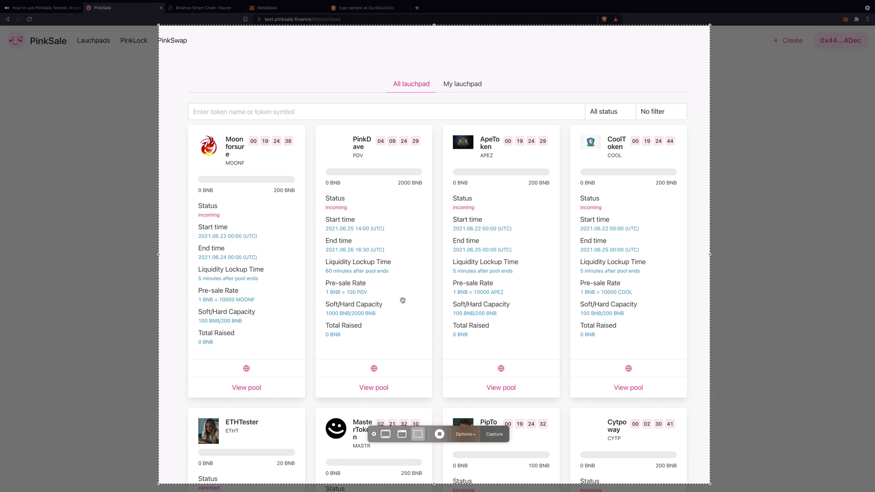